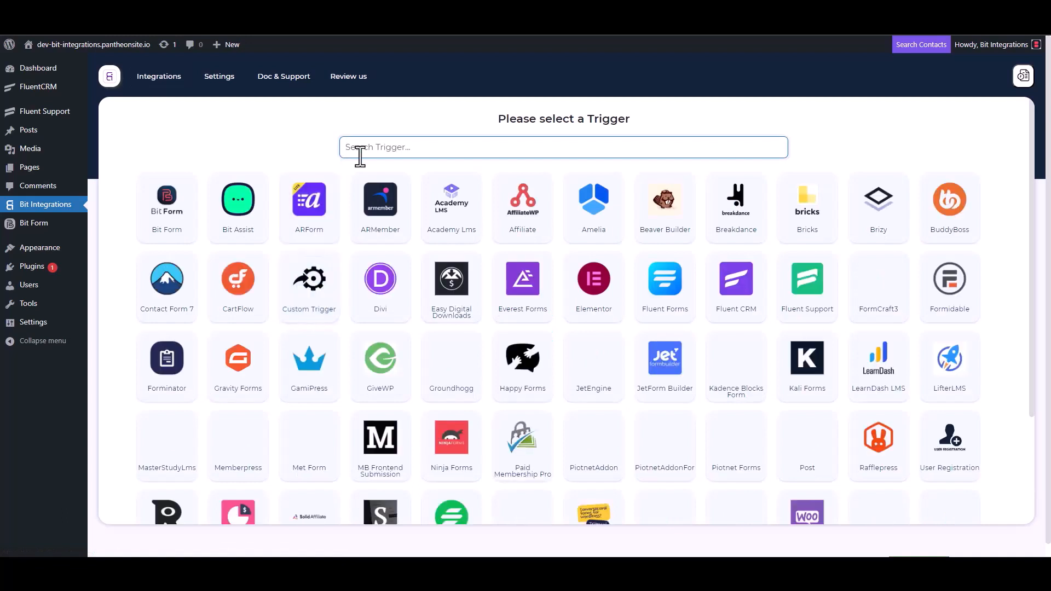
# Step: Choose Fluent Support as the trigger, copy its webhook URL and start fetching incoming data
pyautogui.click(809, 298)
pyautogui.click(747, 264)
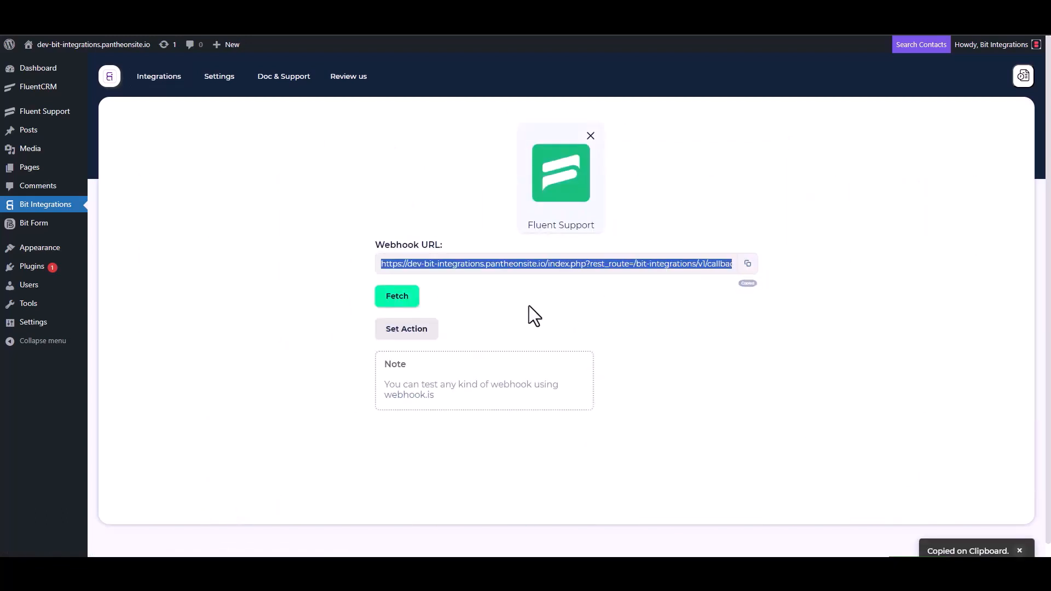
pyautogui.click(396, 300)
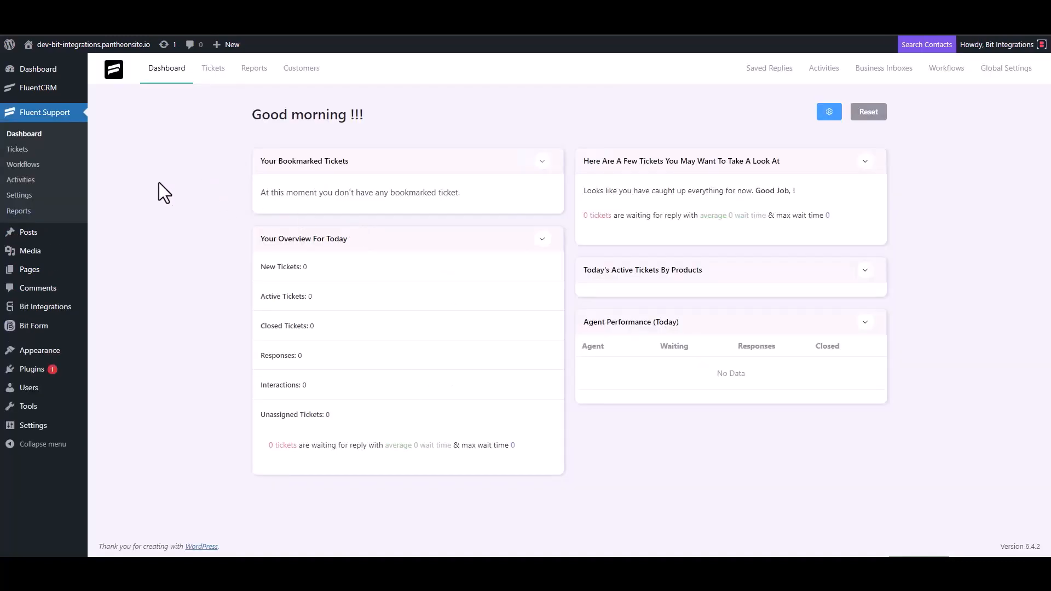
# Step: Add a new Automatic workflow named 'Bit Integrations' in Fluent Support Workflows
pyautogui.click(34, 165)
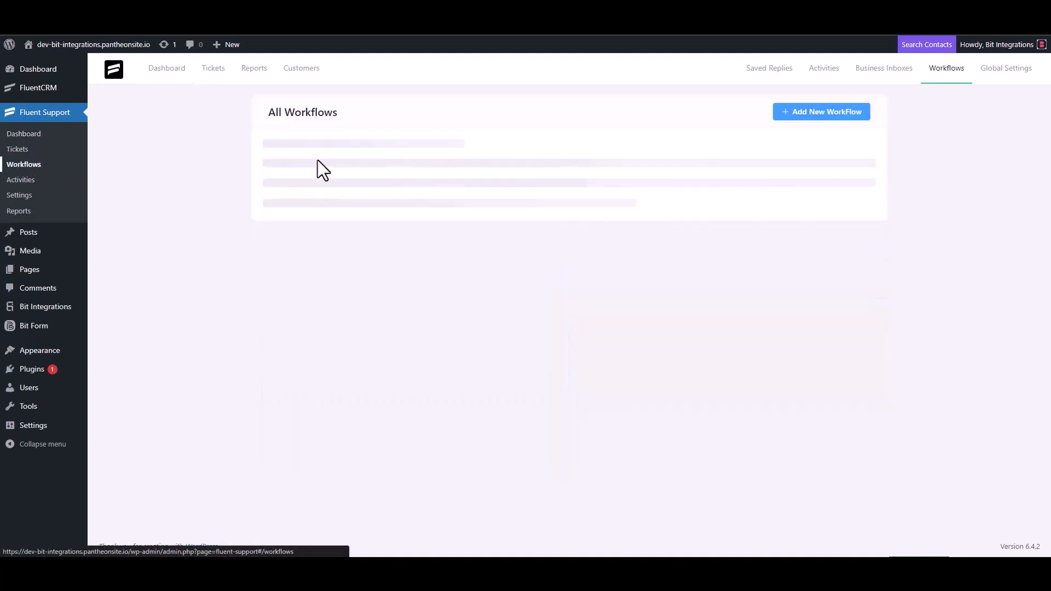
pyautogui.click(805, 113)
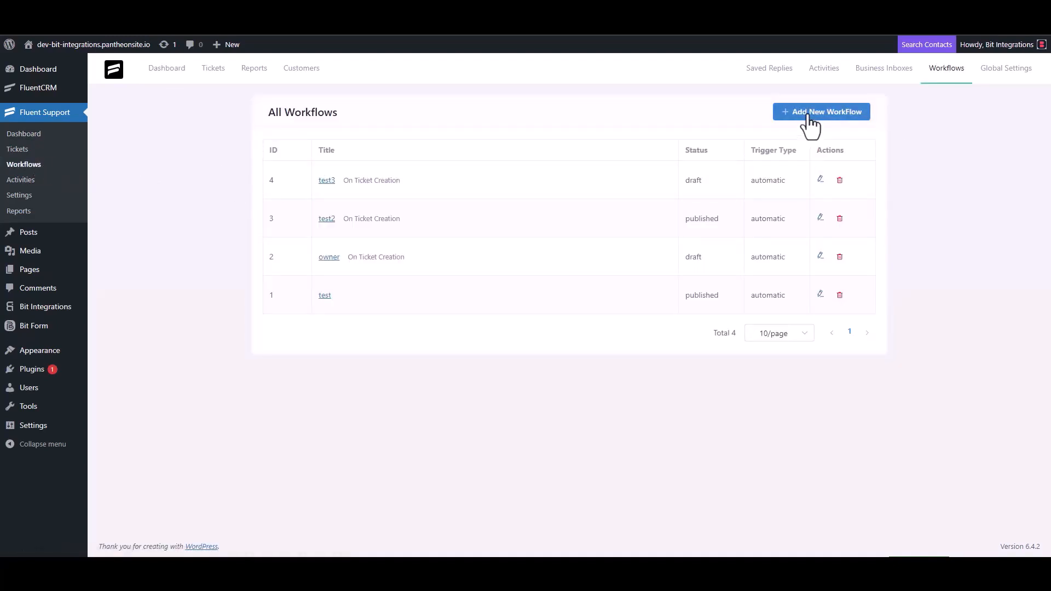
pyautogui.click(318, 129)
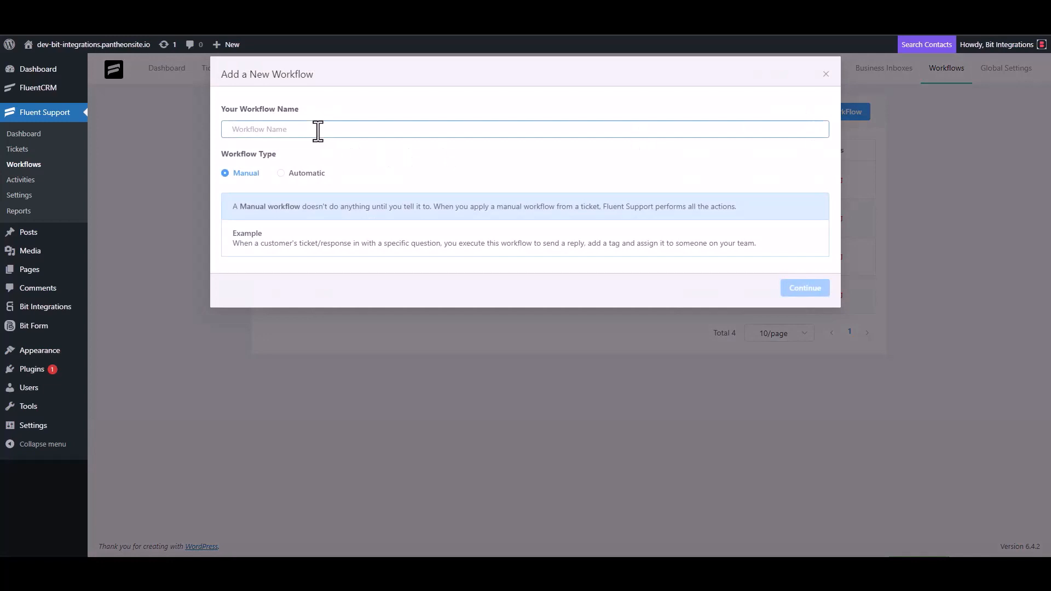
pyautogui.write('Bit Integrations')
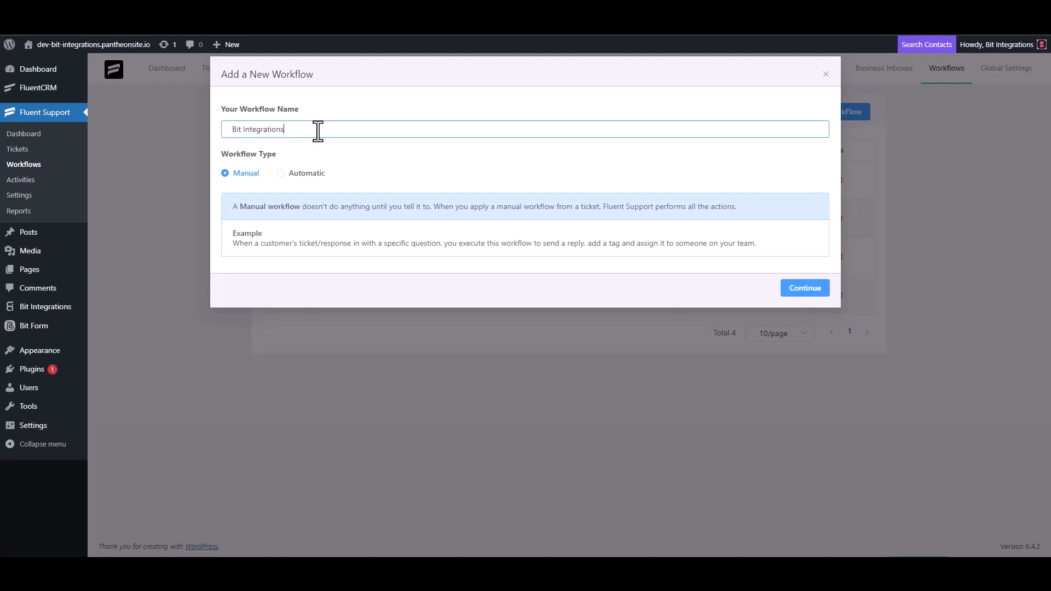
pyautogui.click(290, 174)
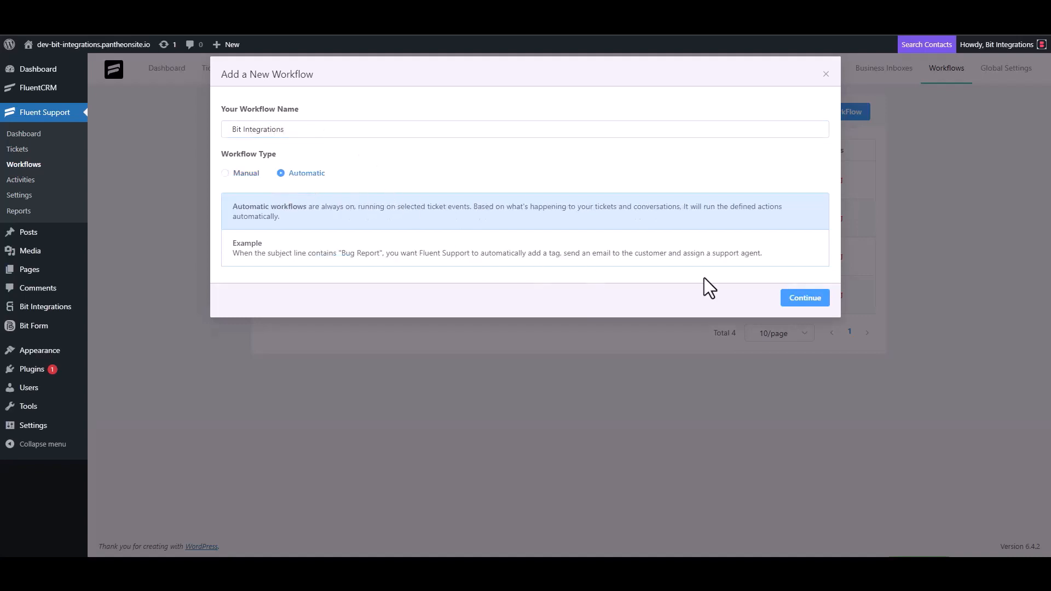
pyautogui.click(801, 300)
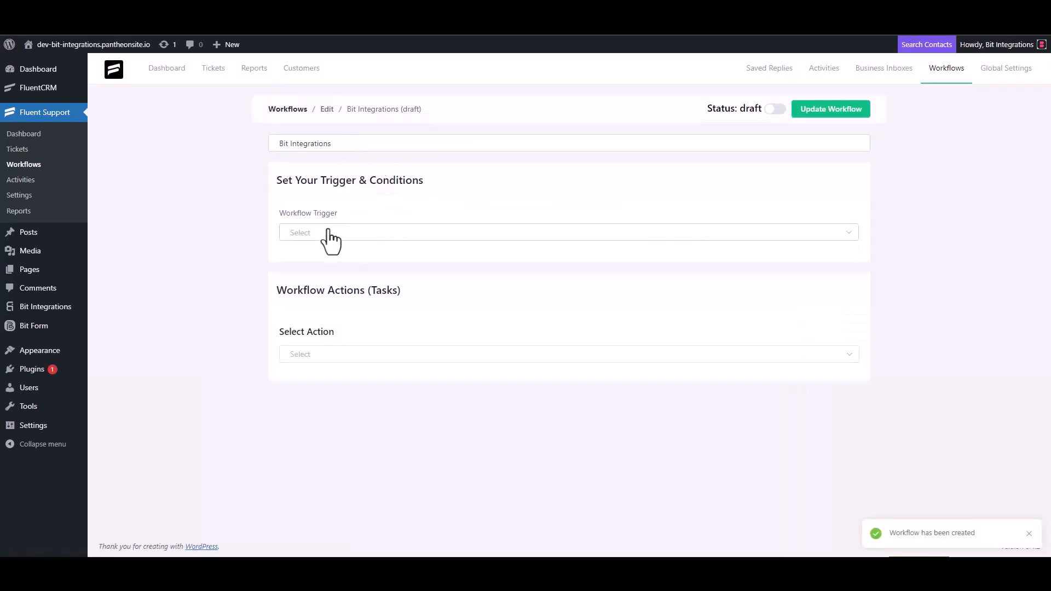
# Step: Set the workflow trigger to On Ticket Creation and add a Trigger Outgoing Webhook action
pyautogui.click(327, 233)
pyautogui.click(322, 263)
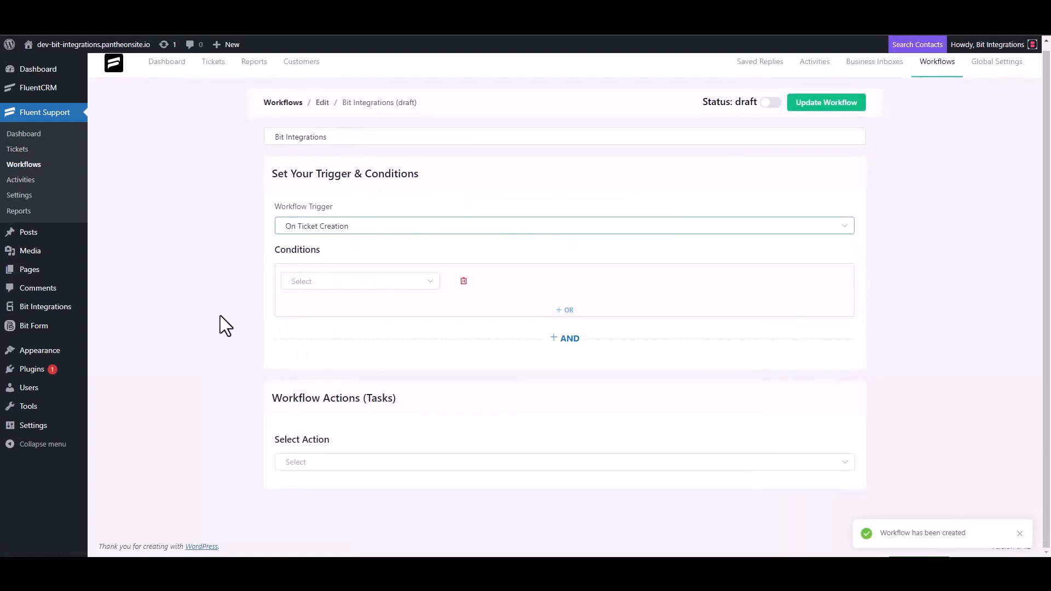
pyautogui.click(305, 462)
pyautogui.scroll(-5, 321, 382)
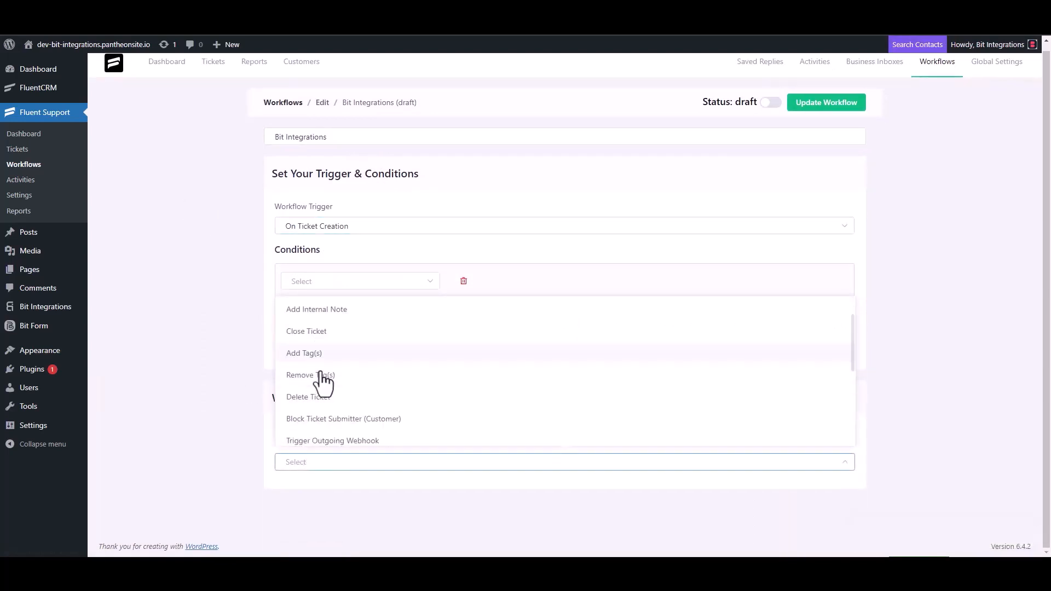
pyautogui.click(355, 312)
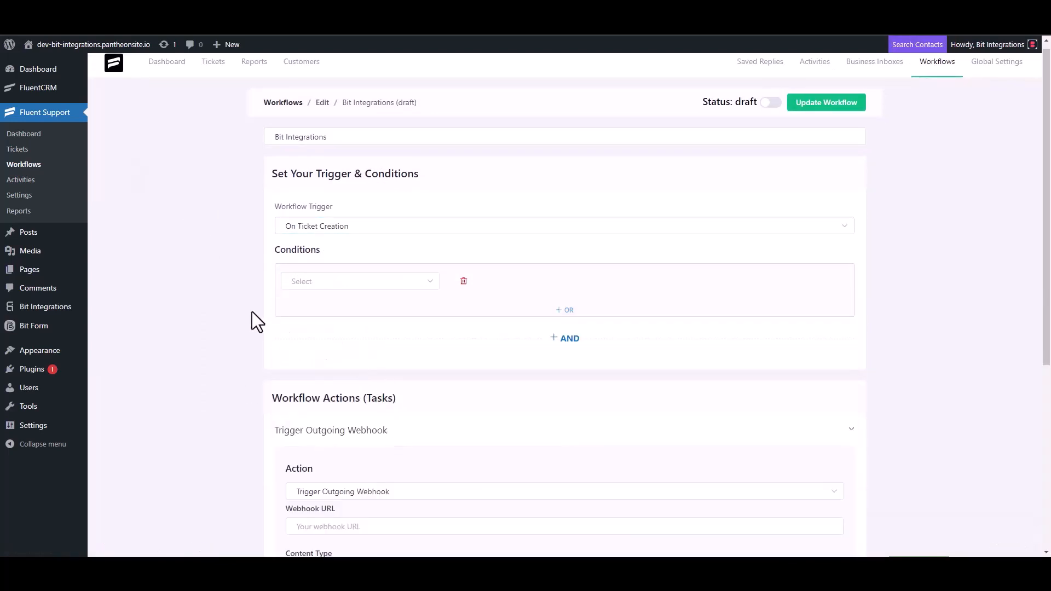
# Step: Paste the Bit Integrations webhook URL, title the action 'Bit Integrations', save and publish
pyautogui.scroll(-4, 252, 311)
pyautogui.click(356, 308)
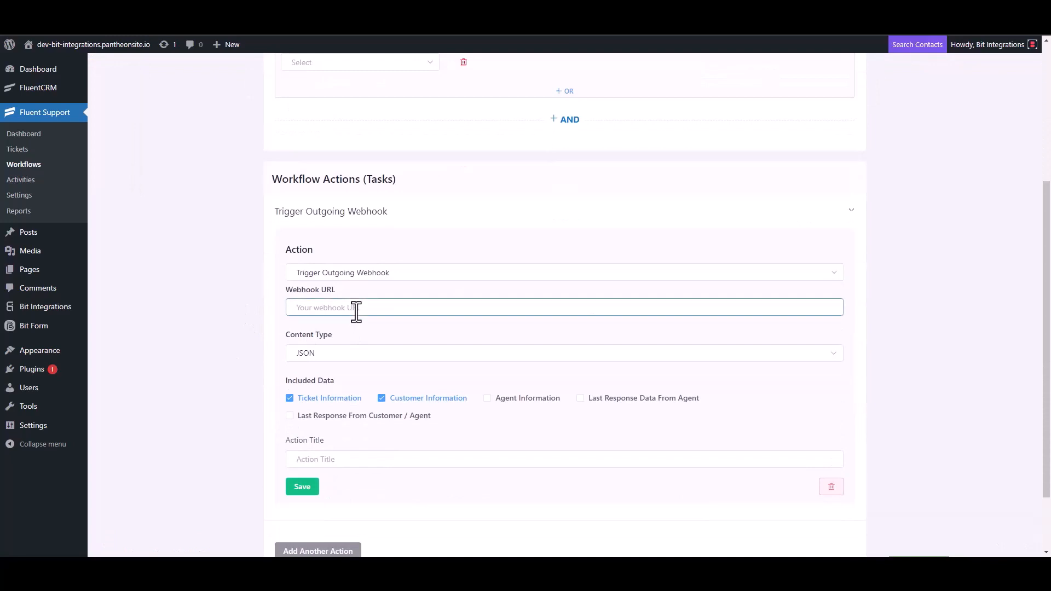
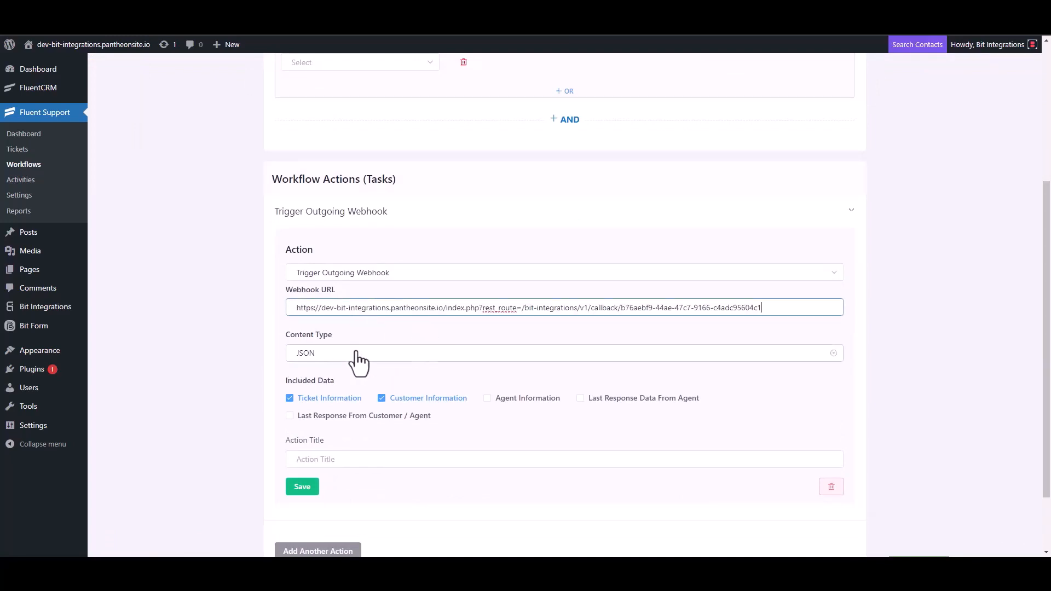
pyautogui.scroll(-2, 359, 359)
pyautogui.click(328, 382)
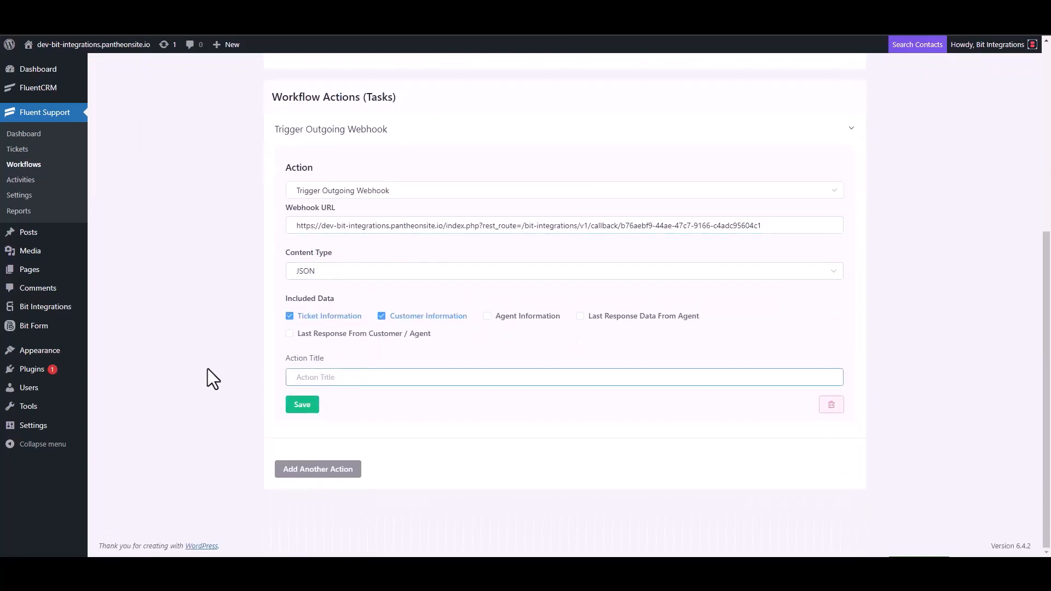
pyautogui.write('Bit Integrations')
pyautogui.click(301, 407)
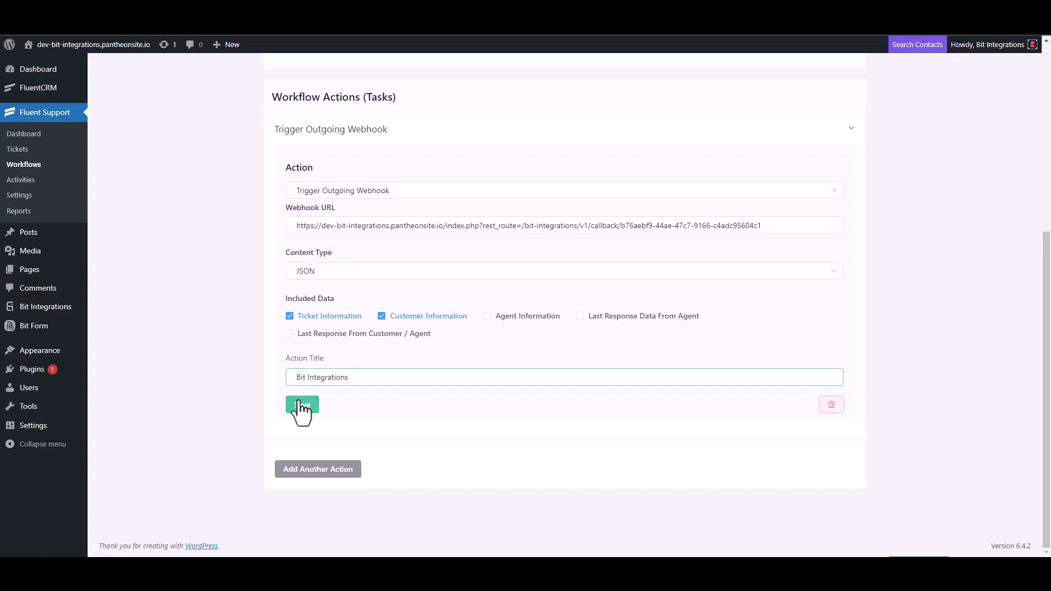
pyautogui.click(770, 100)
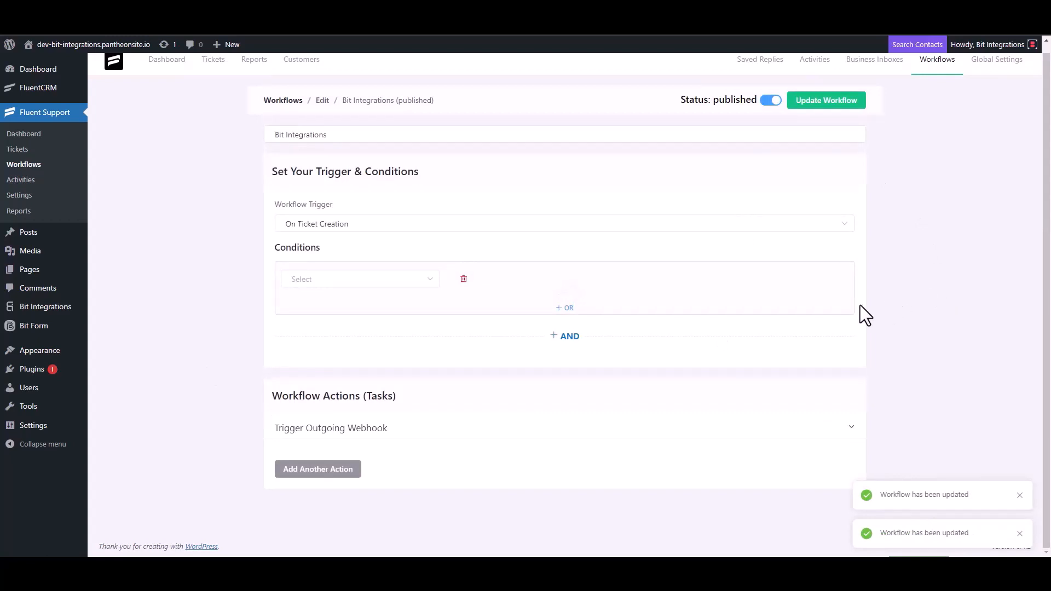
# Step: Start a new ticket and create a new 'test' contact for it
pyautogui.click(28, 153)
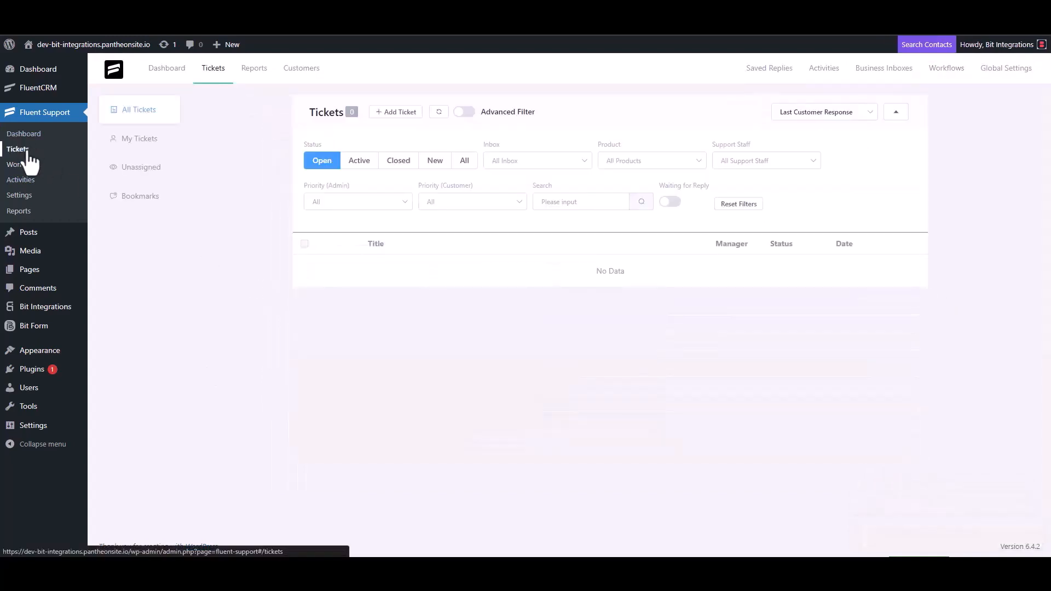
pyautogui.click(395, 113)
pyautogui.click(429, 142)
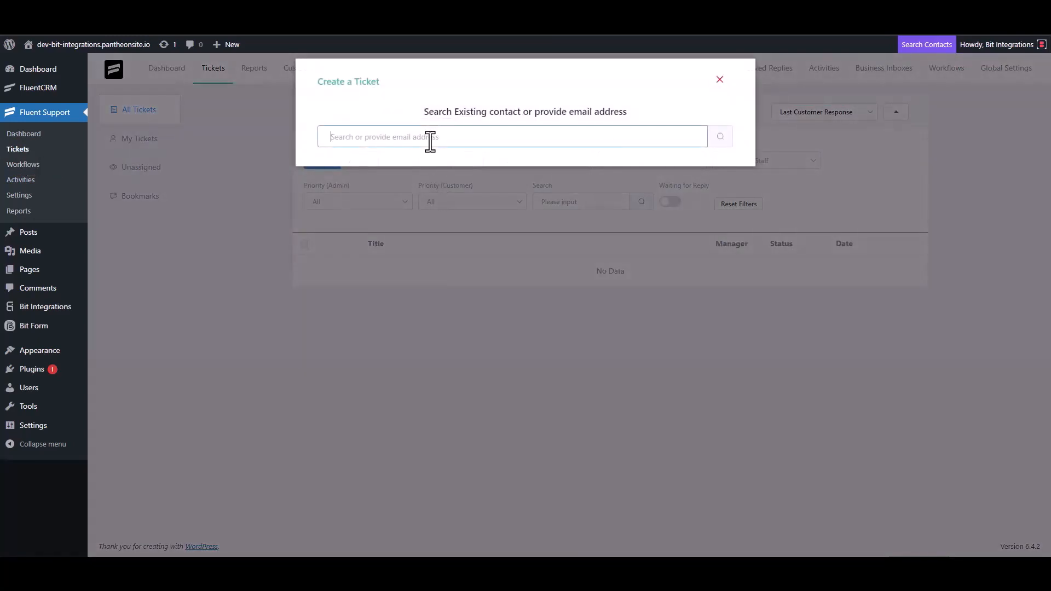
pyautogui.write('test@gmail.com')
pyautogui.click(720, 138)
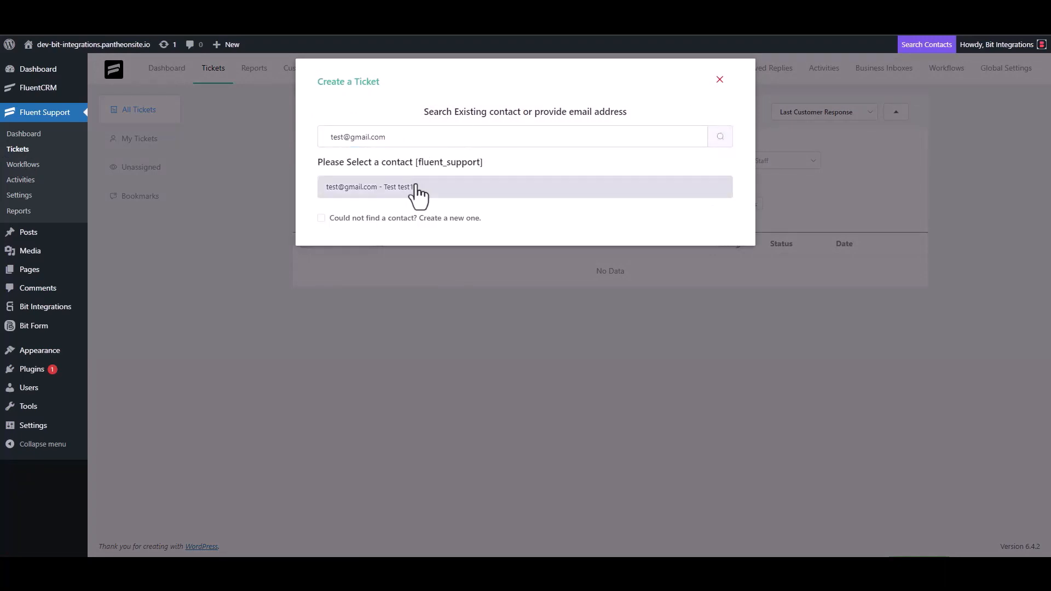
pyautogui.click(386, 218)
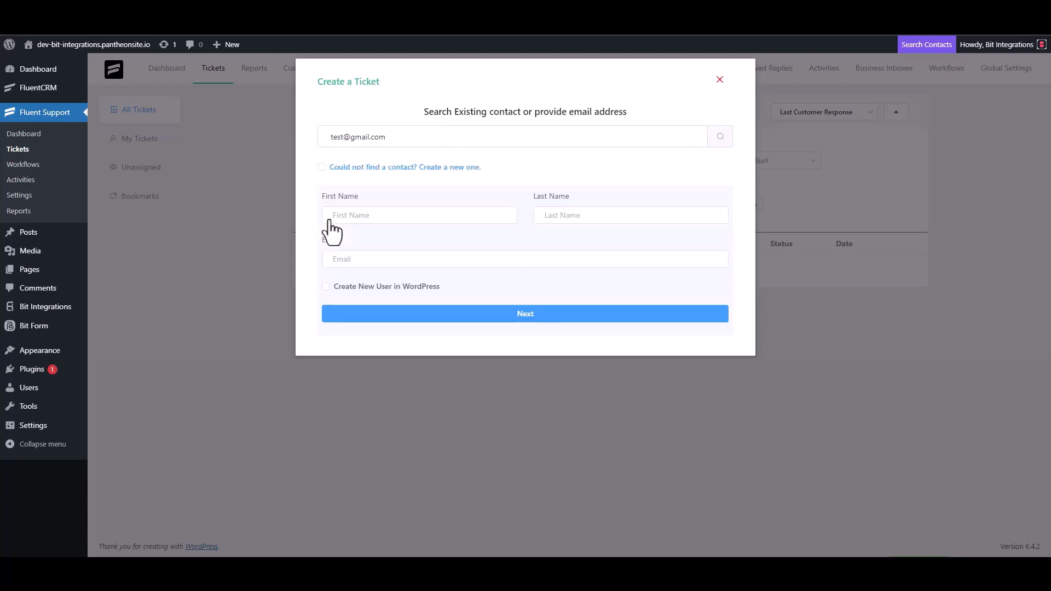
pyautogui.click(368, 219)
pyautogui.write('test3')
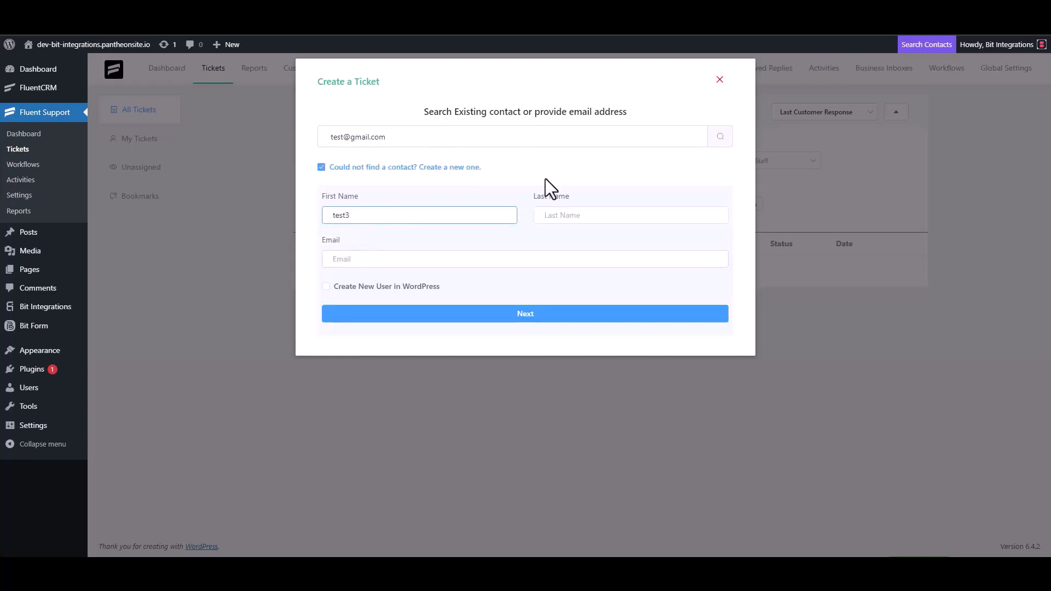
pyautogui.click(374, 260)
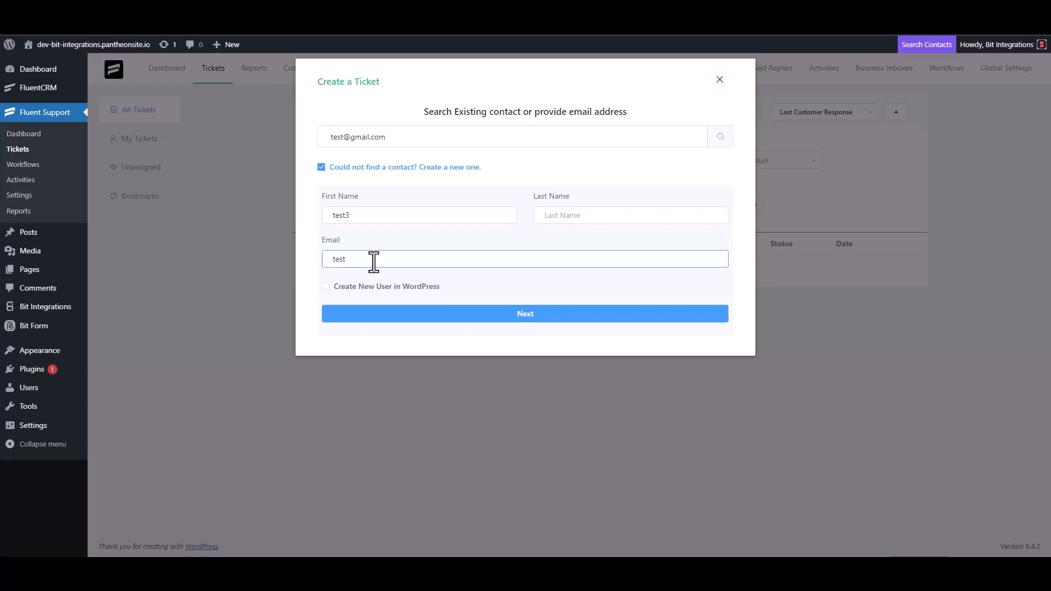
pyautogui.write('test3@gmail.com')
pyautogui.click(537, 314)
# Step: Enter 'test' as the subject and details and create the ticket
pyautogui.click(383, 198)
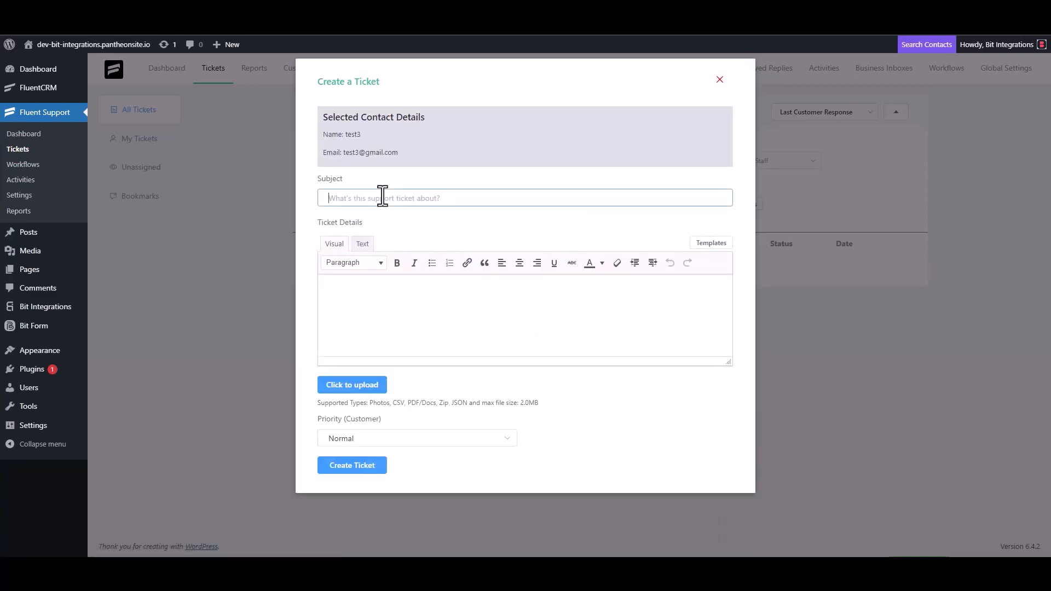
pyautogui.write('test')
pyautogui.click(371, 293)
pyautogui.write('test')
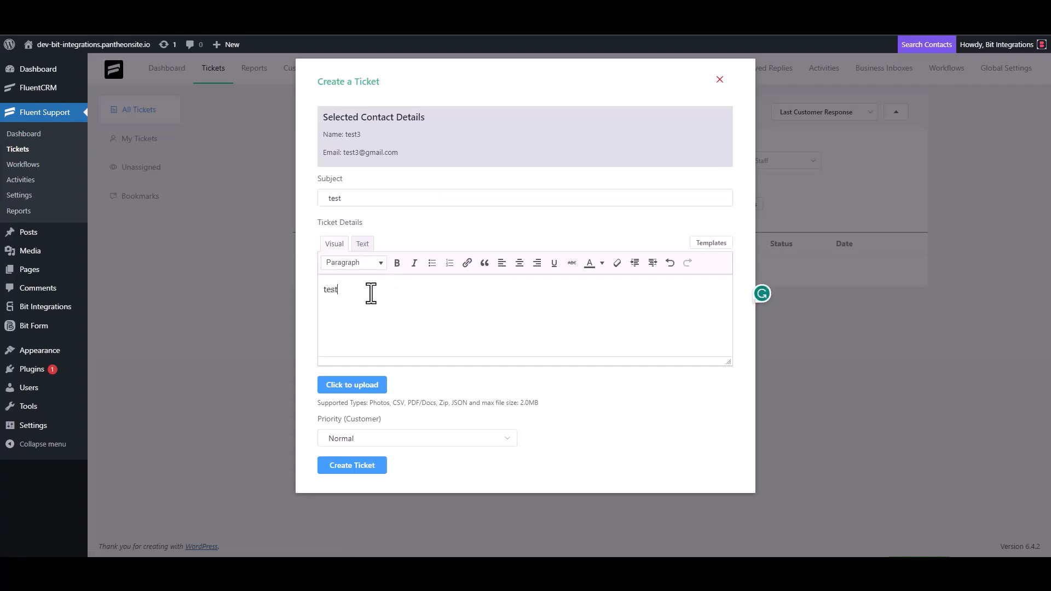
pyautogui.click(356, 464)
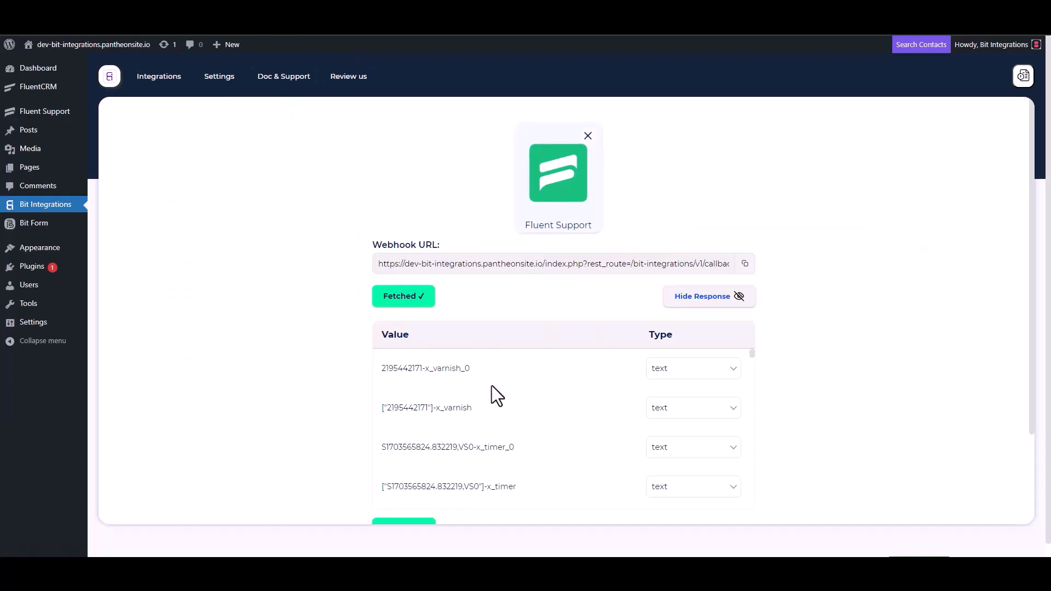
# Step: Review the fetched response and pick KonnectzIT as the action via a 'konn' search
pyautogui.scroll(-8, 488, 385)
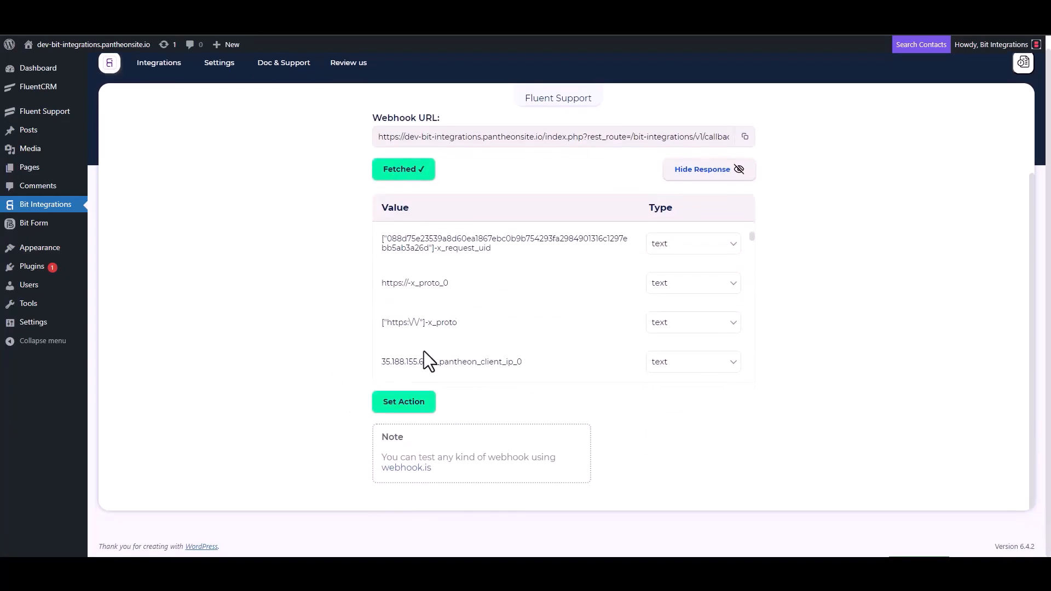
pyautogui.scroll(-5, 487, 295)
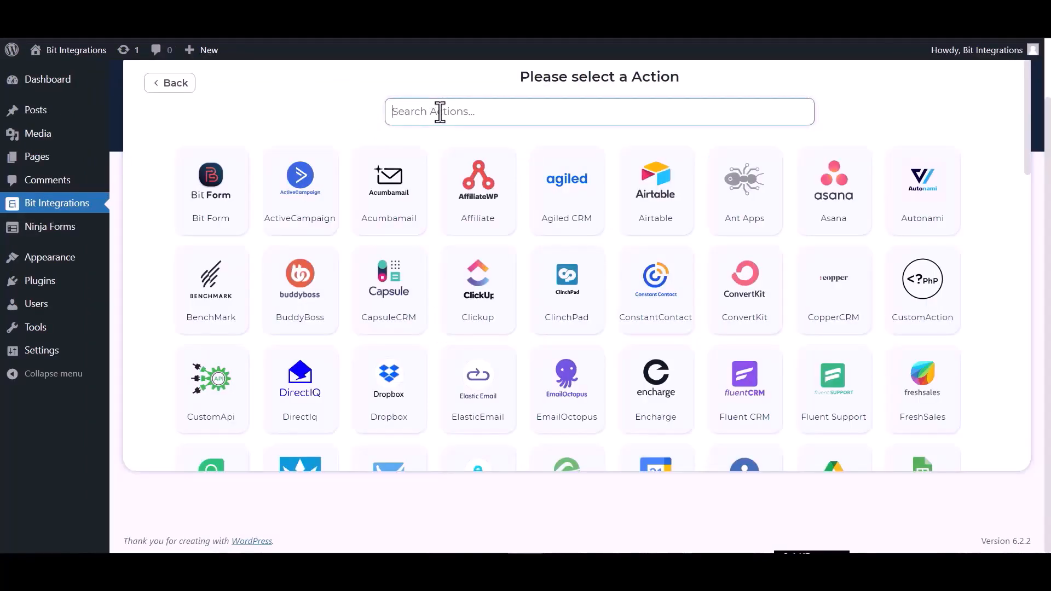
pyautogui.write('konn')
pyautogui.click(553, 188)
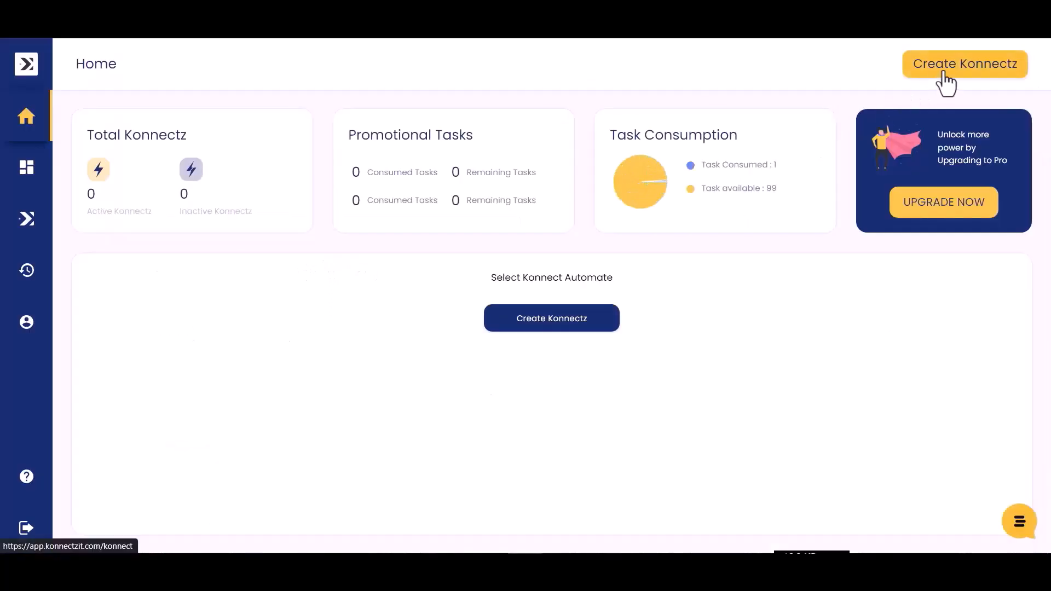
# Step: Create a new Konnectz named 'bit integrations'
pyautogui.click(944, 74)
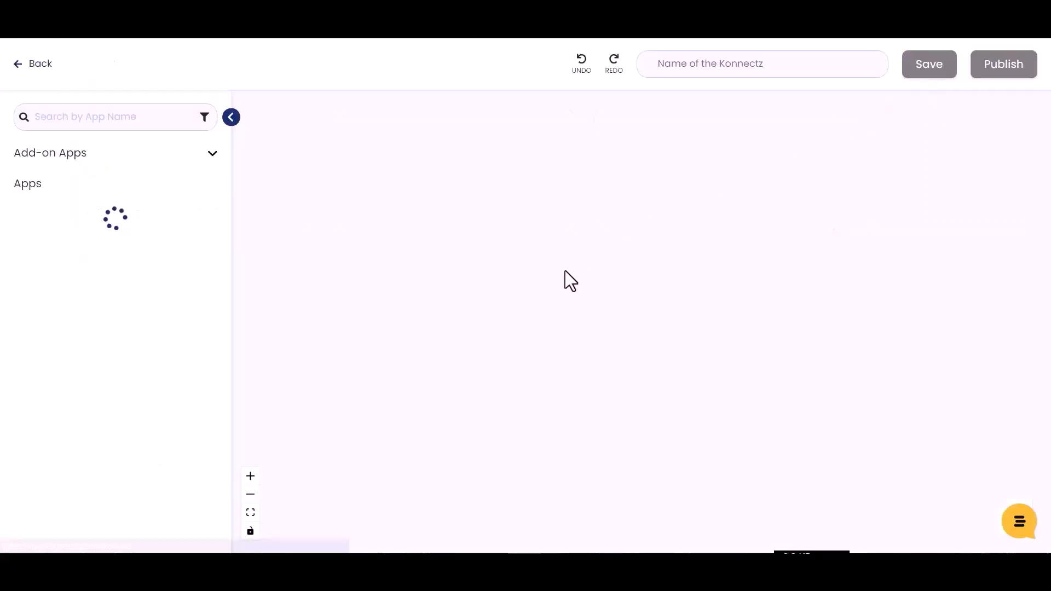
pyautogui.click(690, 67)
pyautogui.write('bit integrations')
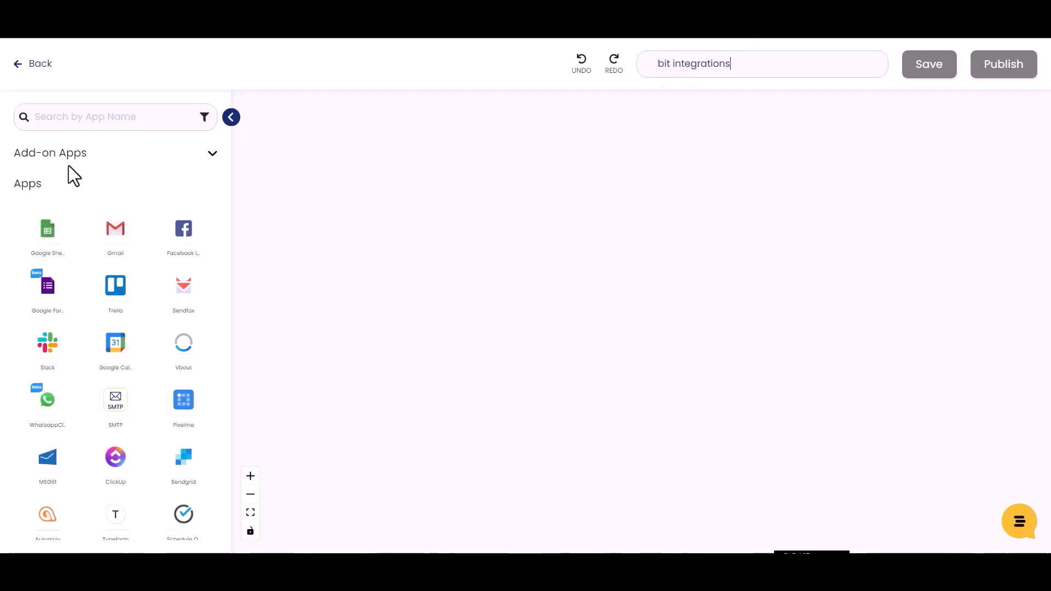
# Step: Add a Webhook trigger, copy its URL and start capturing the webhook response
pyautogui.click(63, 116)
pyautogui.write('webh')
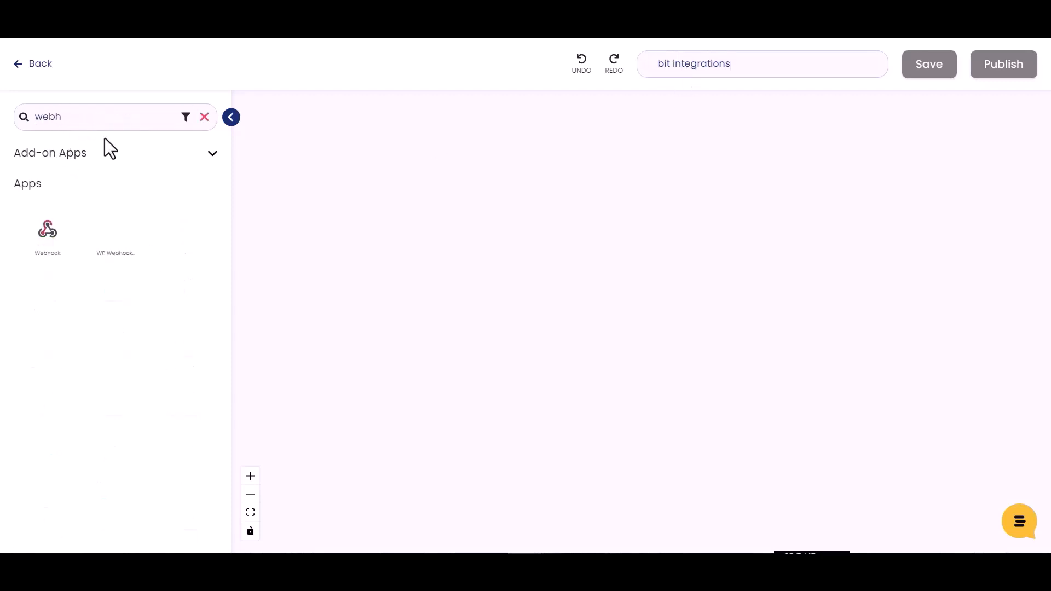
pyautogui.moveTo(49, 231); pyautogui.dragTo(336, 229)
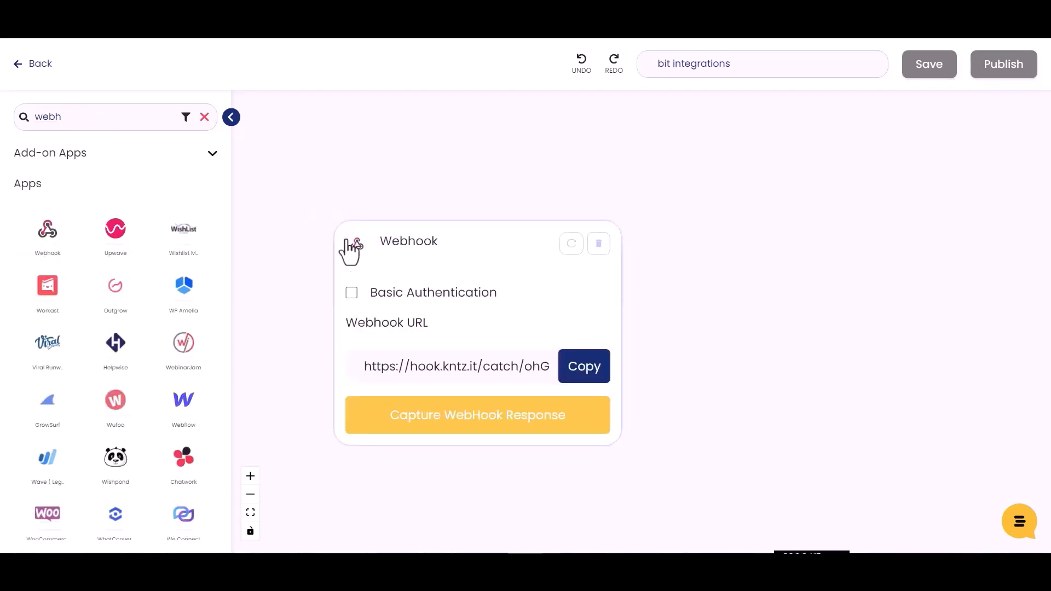
pyautogui.click(582, 374)
pyautogui.click(492, 424)
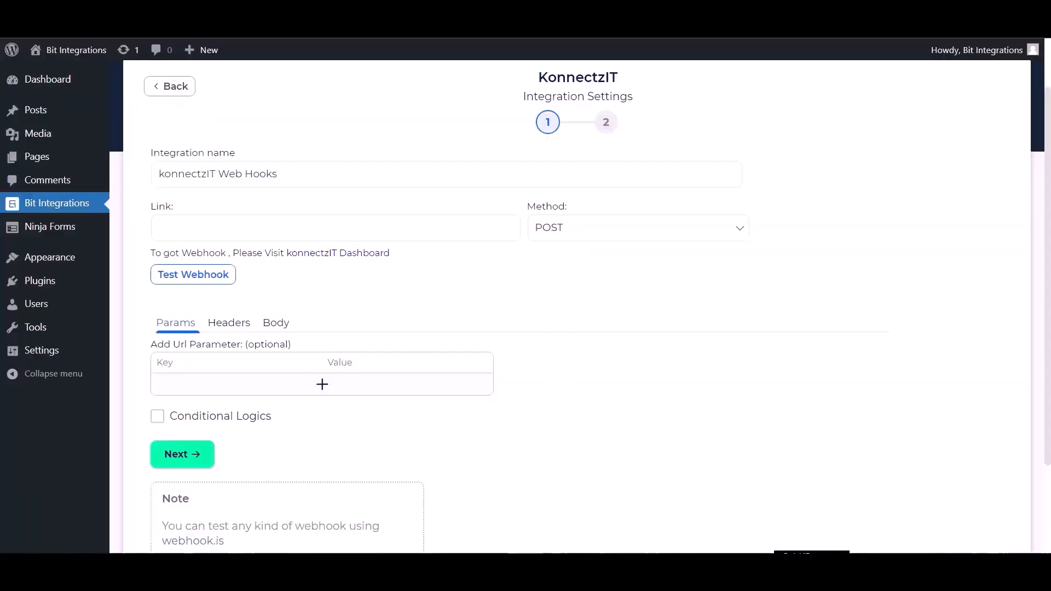
# Step: Paste the KonnectzIT webhook URL as the Link and send all data as application/json
pyautogui.click(255, 223)
pyautogui.hotkey('ctrl', 'v')
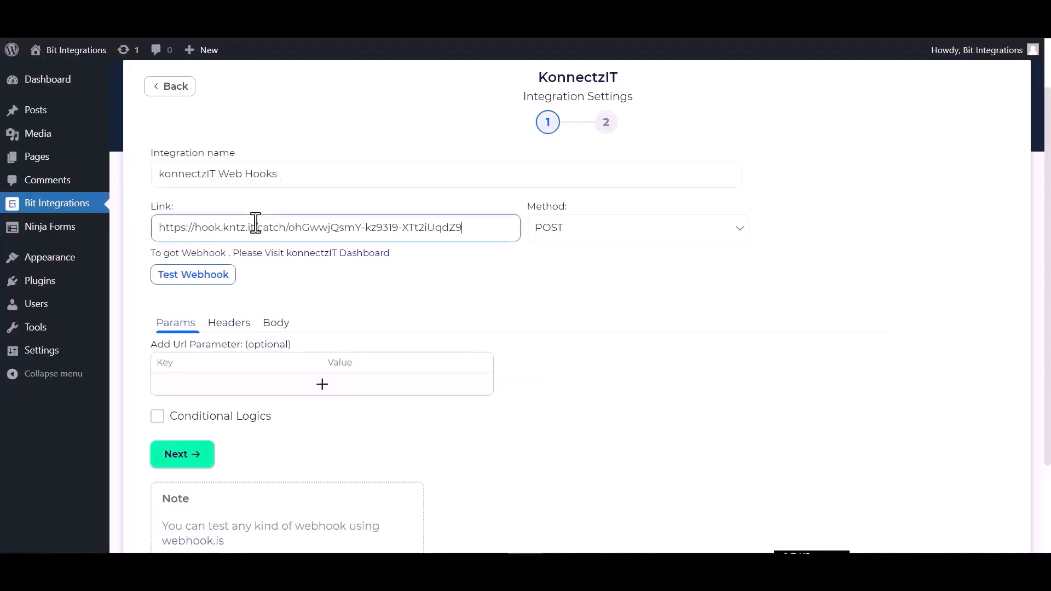
pyautogui.click(276, 327)
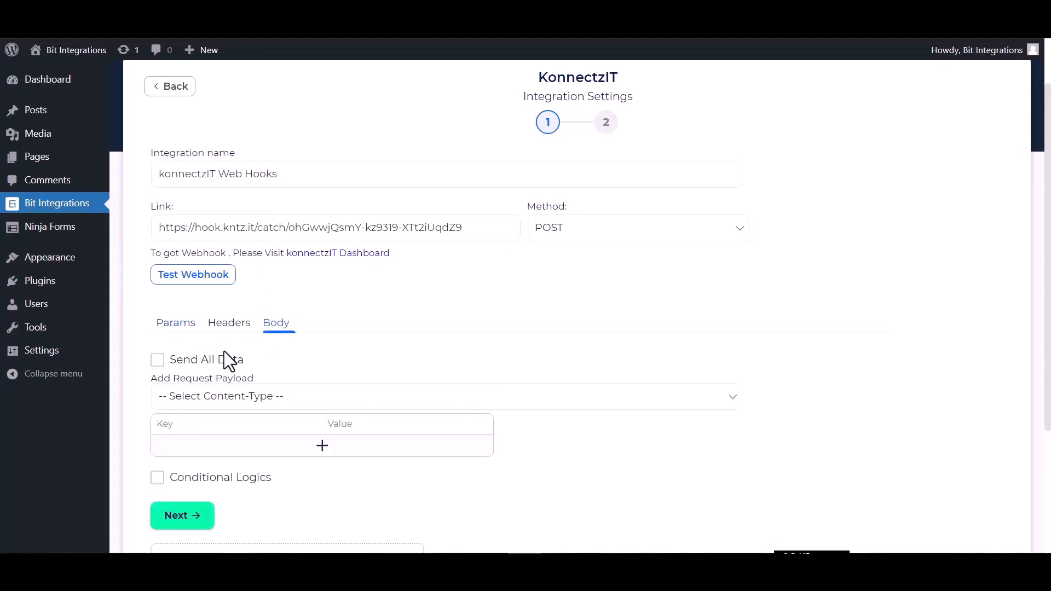
pyautogui.click(222, 359)
pyautogui.click(225, 398)
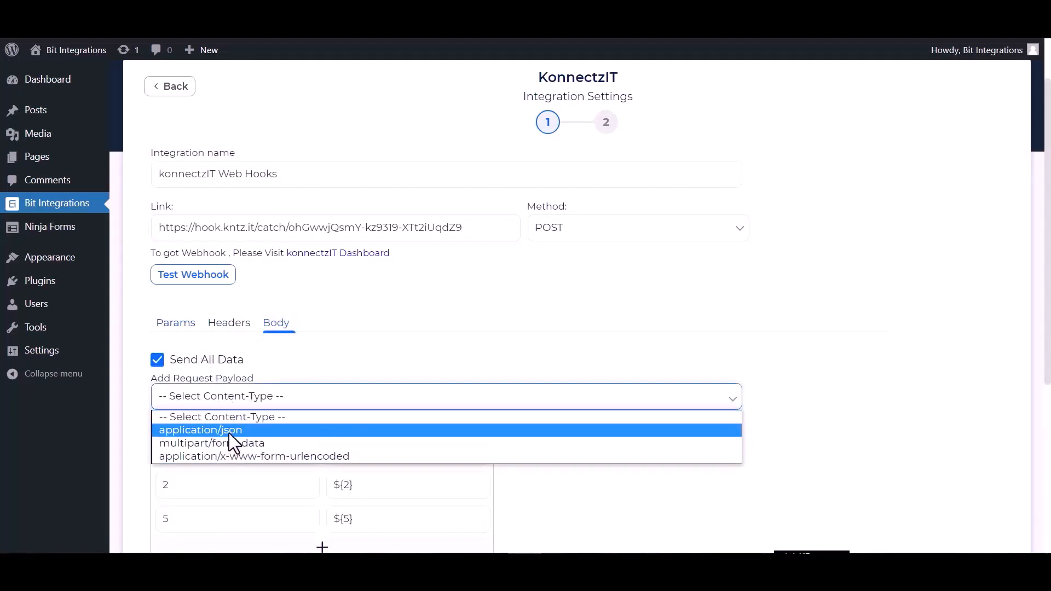
pyautogui.click(228, 432)
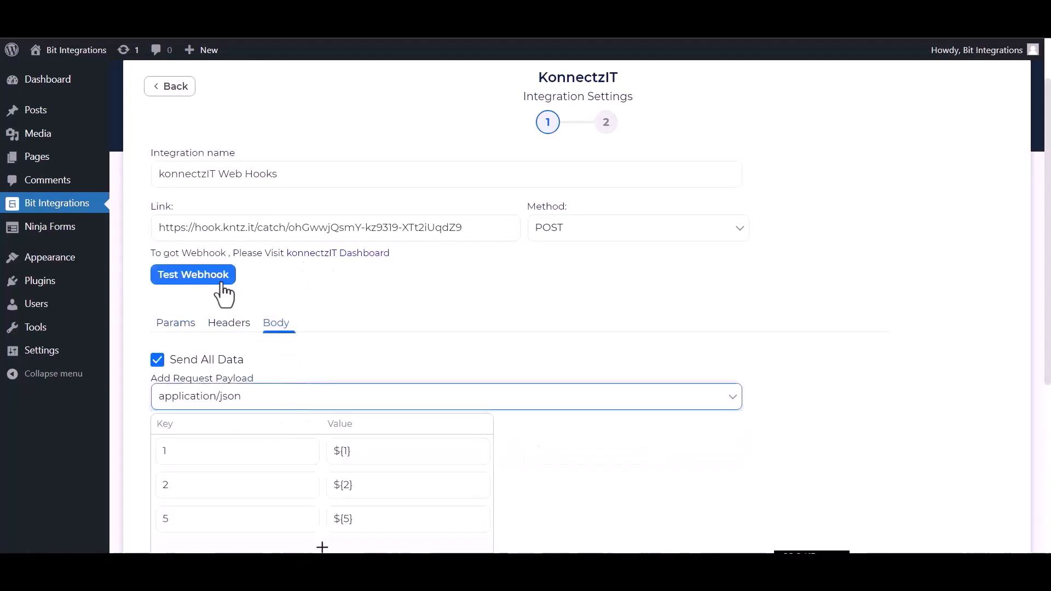
# Step: Test the webhook successfully and proceed to finish the integration
pyautogui.scroll(-3, 277, 377)
pyautogui.scroll(2, 276, 383)
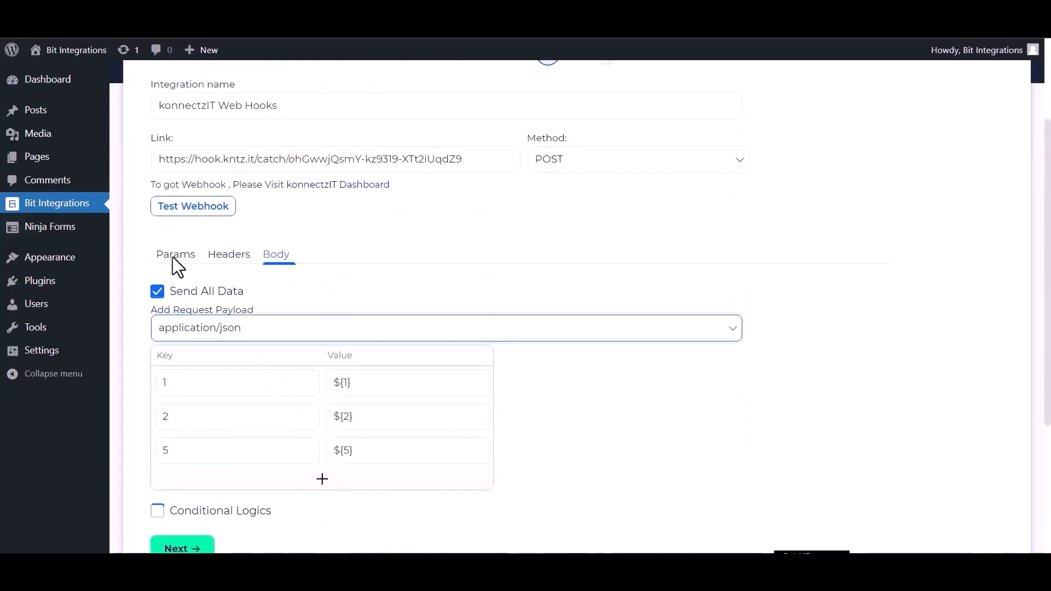
pyautogui.click(196, 206)
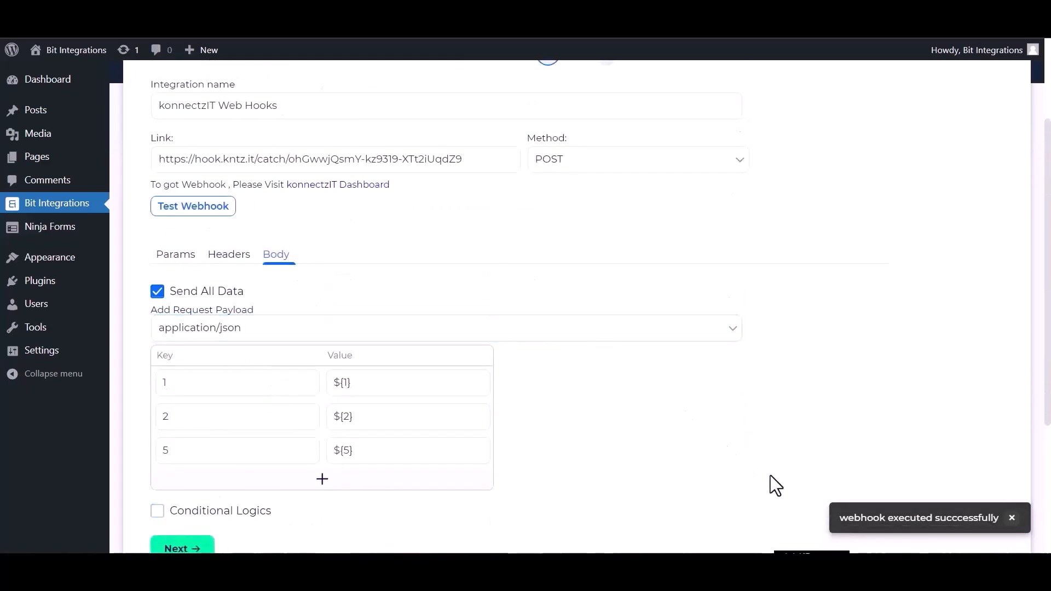
pyautogui.scroll(-3, 392, 495)
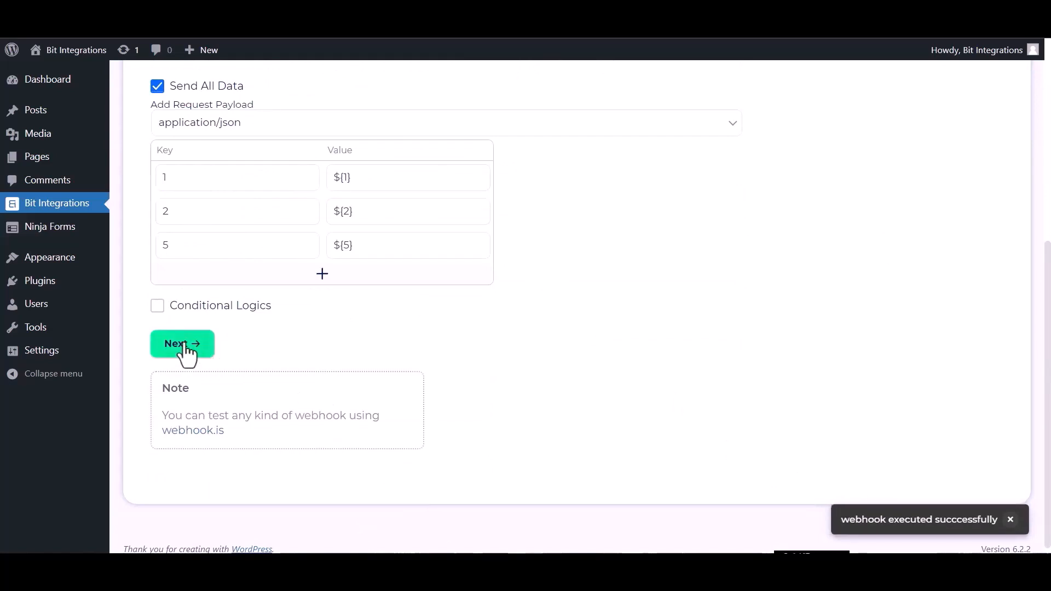
pyautogui.click(184, 345)
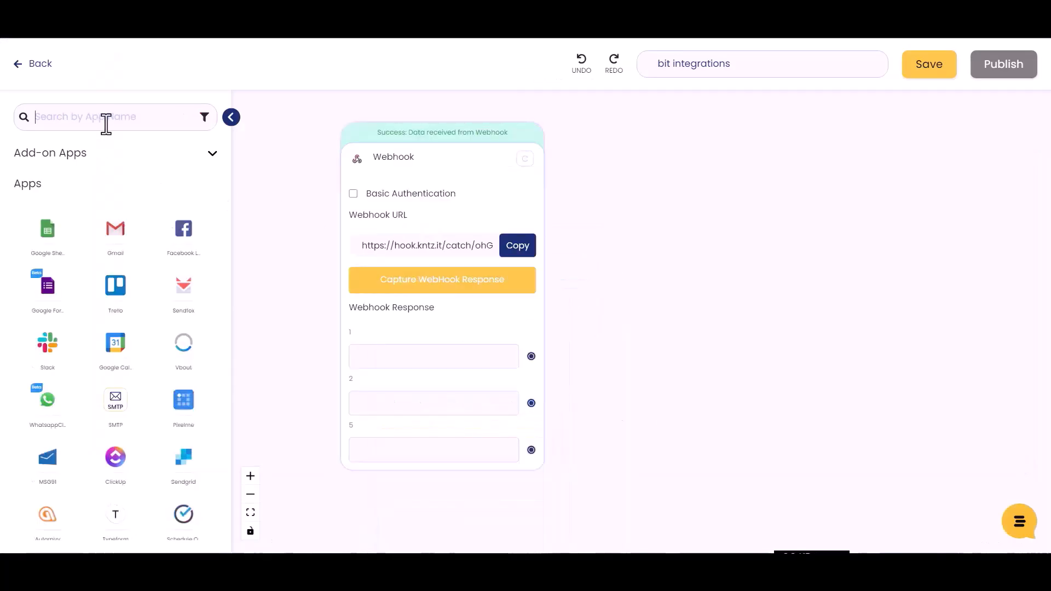
# Step: Search for Airtable and place it on the canvas beside the Webhook trigger
pyautogui.write('airy')
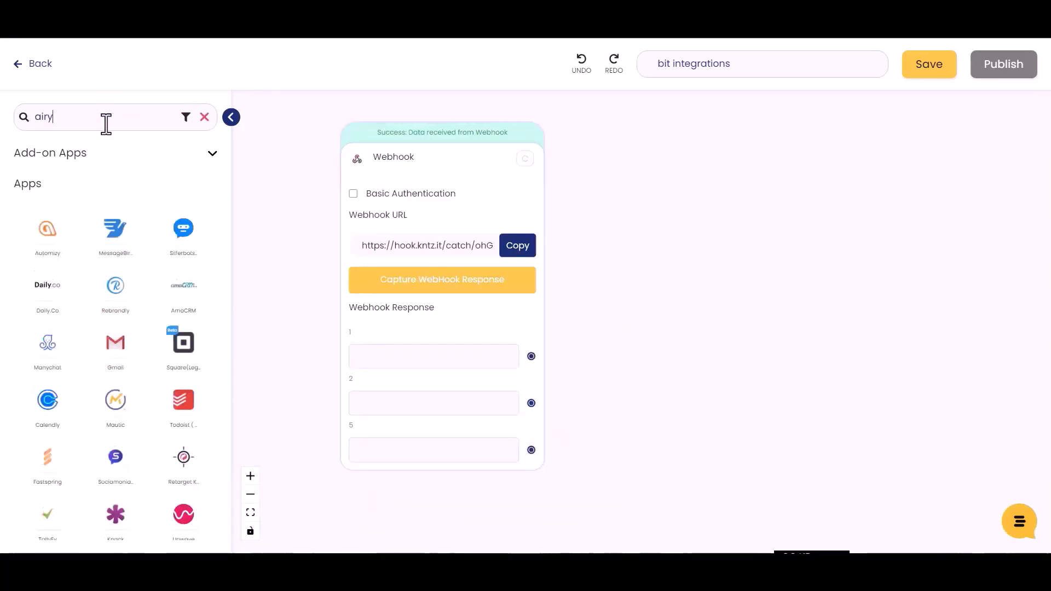
pyautogui.press('BackSpace')
pyautogui.write('ta')
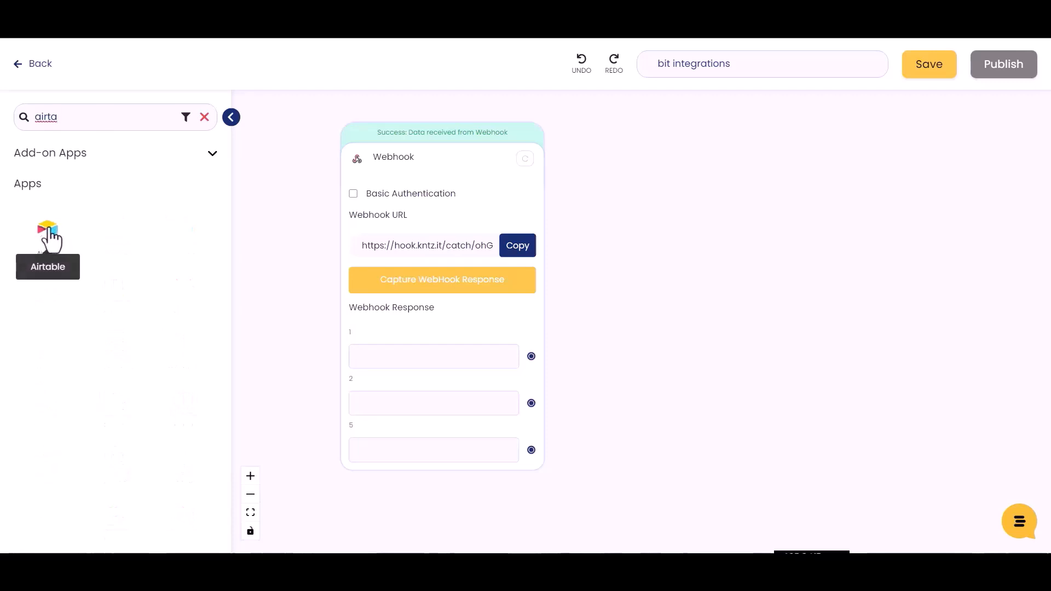
pyautogui.moveTo(49, 233); pyautogui.dragTo(681, 268)
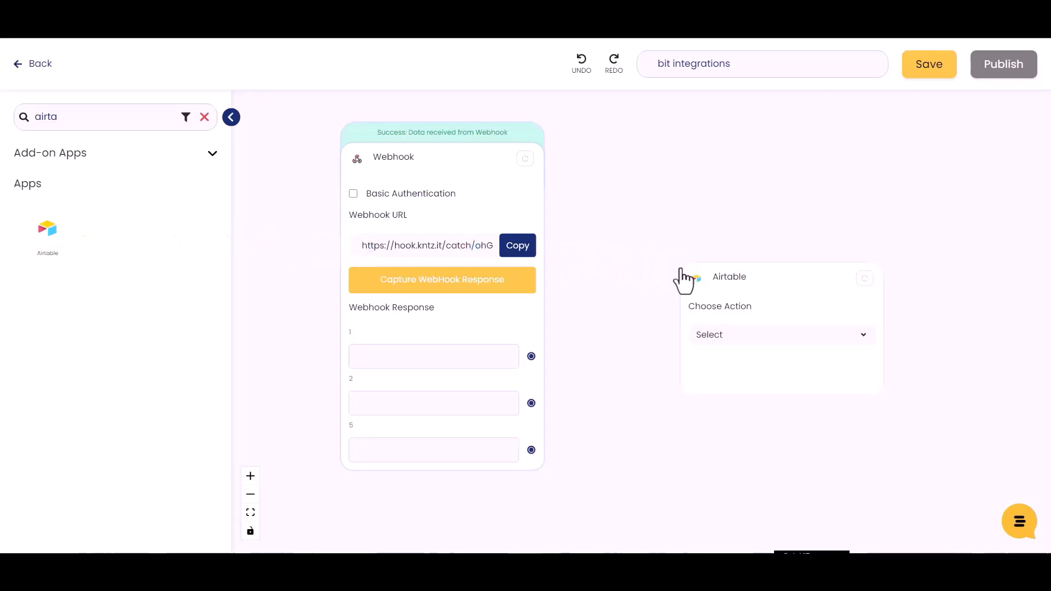
# Step: Set the Airtable action to Create Record using the connected Airtable account
pyautogui.click(734, 336)
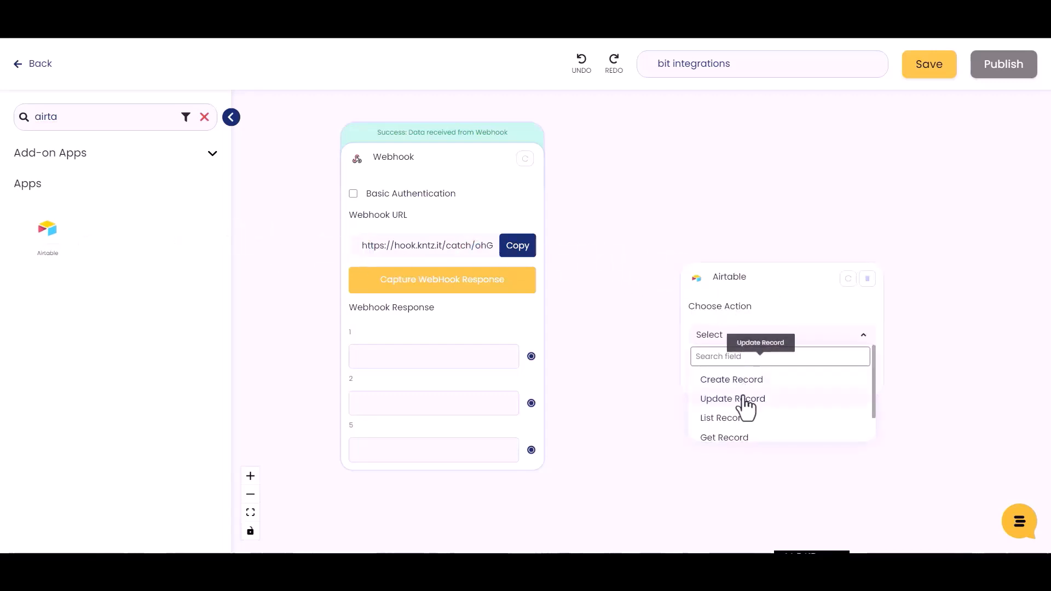
pyautogui.click(733, 379)
pyautogui.click(734, 389)
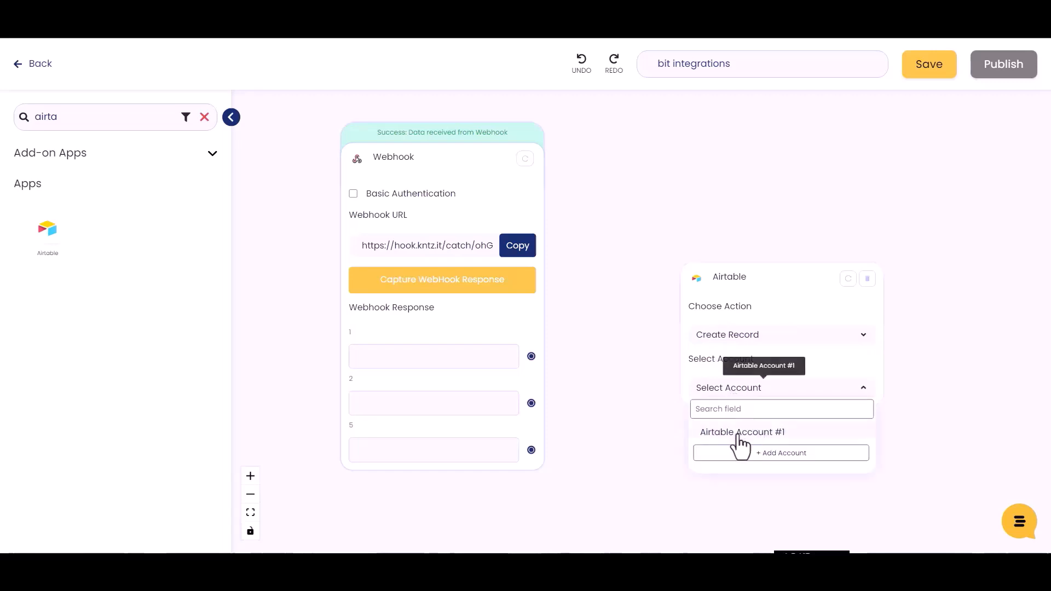
pyautogui.click(759, 433)
pyautogui.scroll(-3, 978, 377)
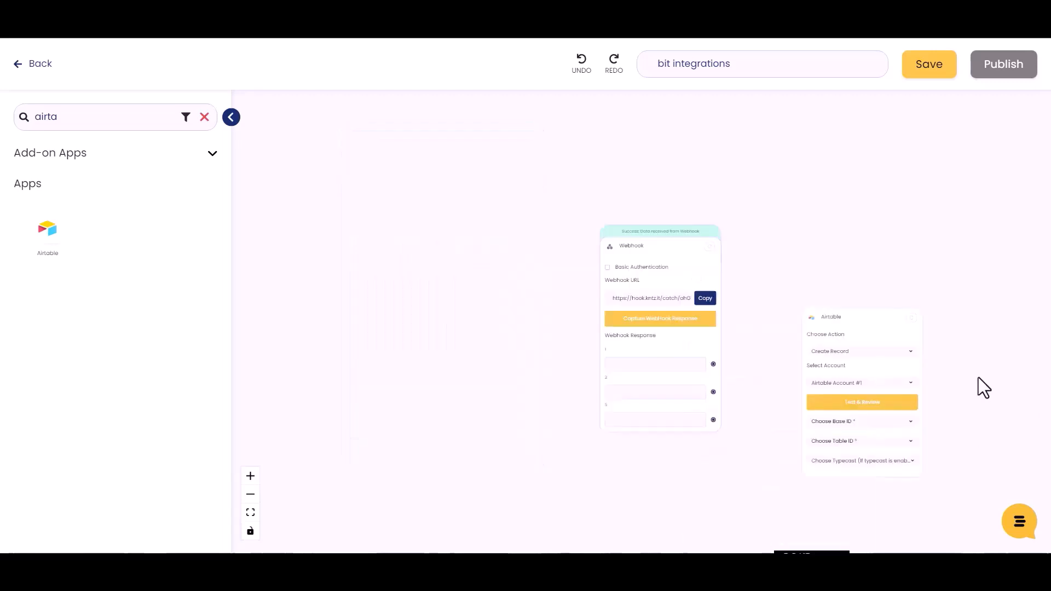
pyautogui.scroll(2, 963, 399)
# Step: Choose the 'bit integration' base, Table 1, and Typecast True
pyautogui.click(760, 390)
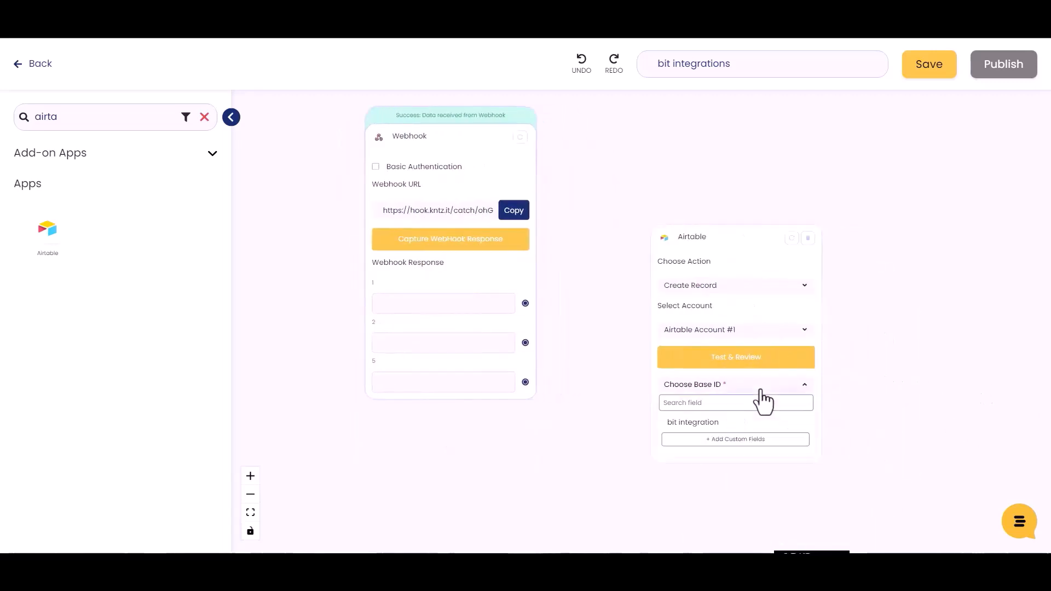
pyautogui.click(703, 424)
pyautogui.click(702, 424)
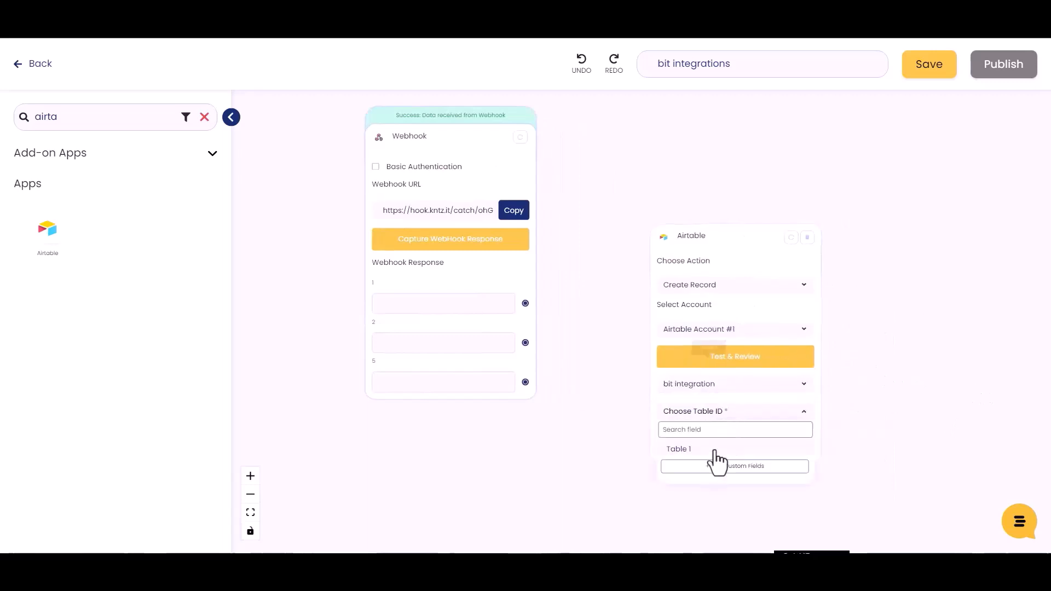
pyautogui.click(680, 450)
pyautogui.click(768, 446)
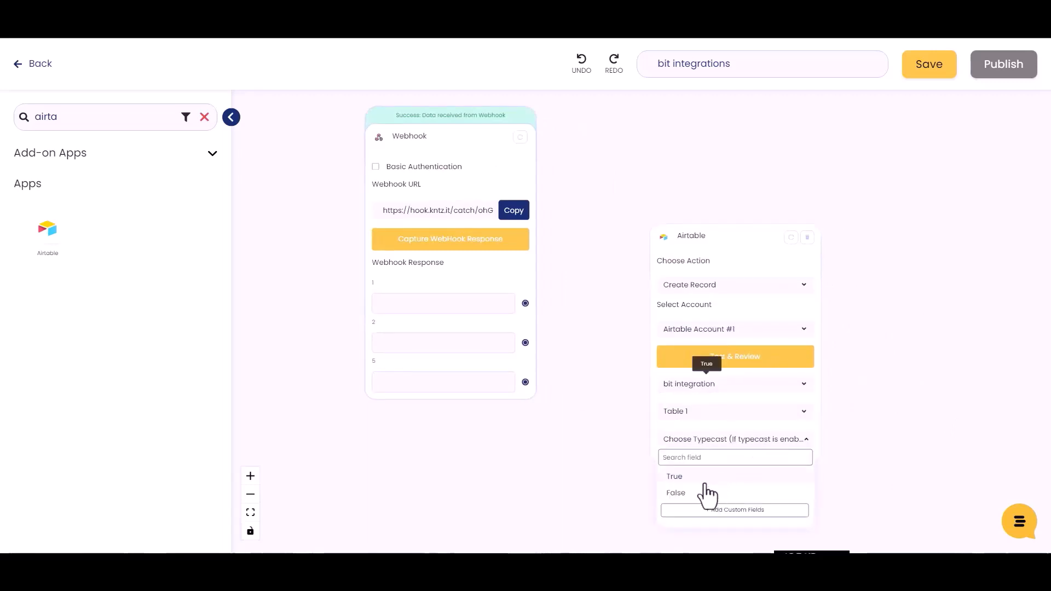
pyautogui.click(681, 478)
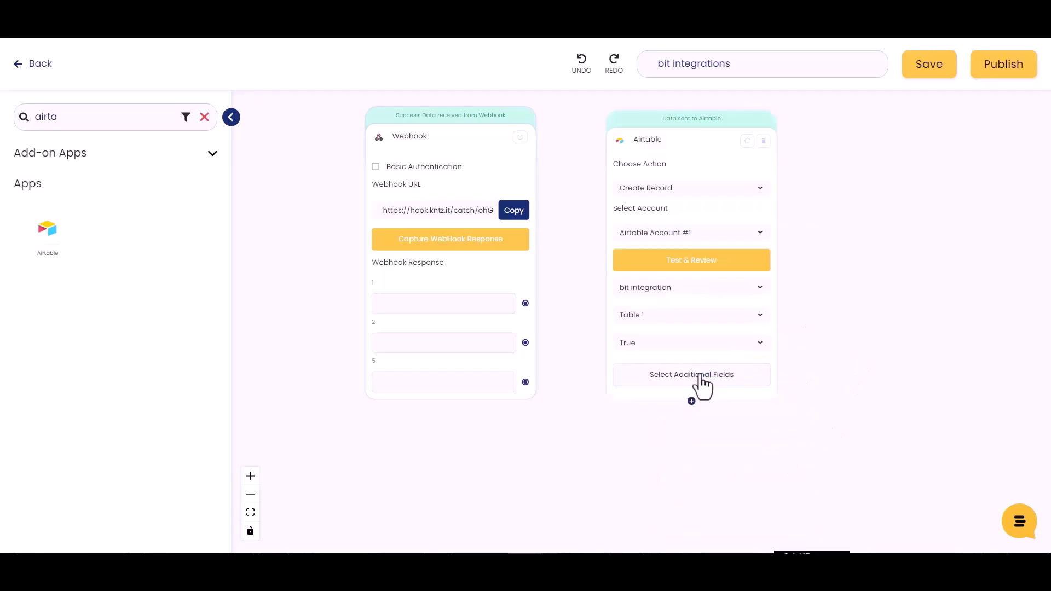
pyautogui.click(698, 383)
# Step: Add Airtable Name, Email and Number fields and map webhook fields 1, 2, 5 to them
pyautogui.click(192, 174)
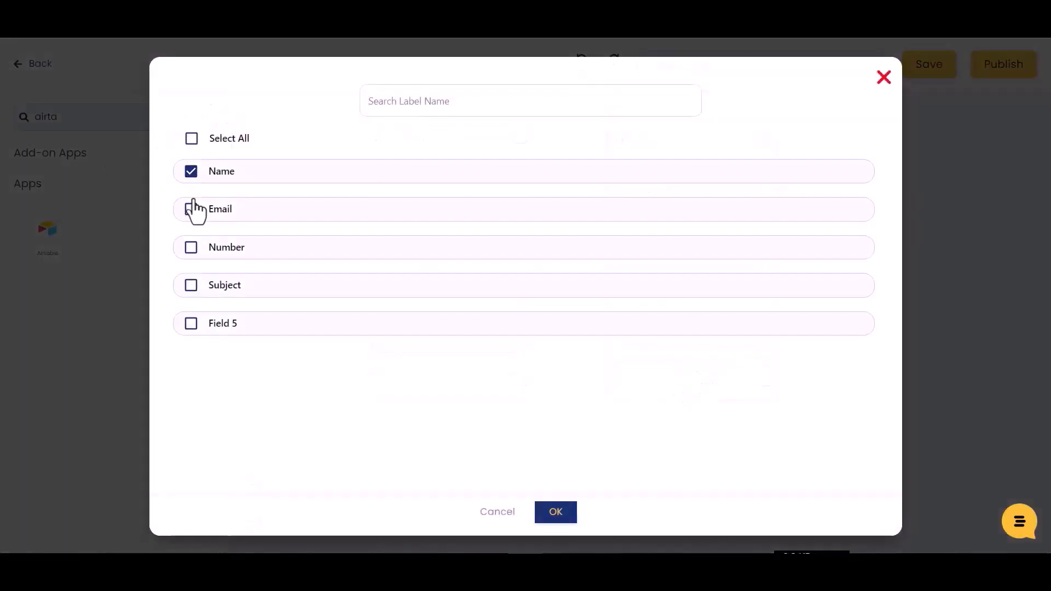
pyautogui.click(191, 248)
pyautogui.click(555, 515)
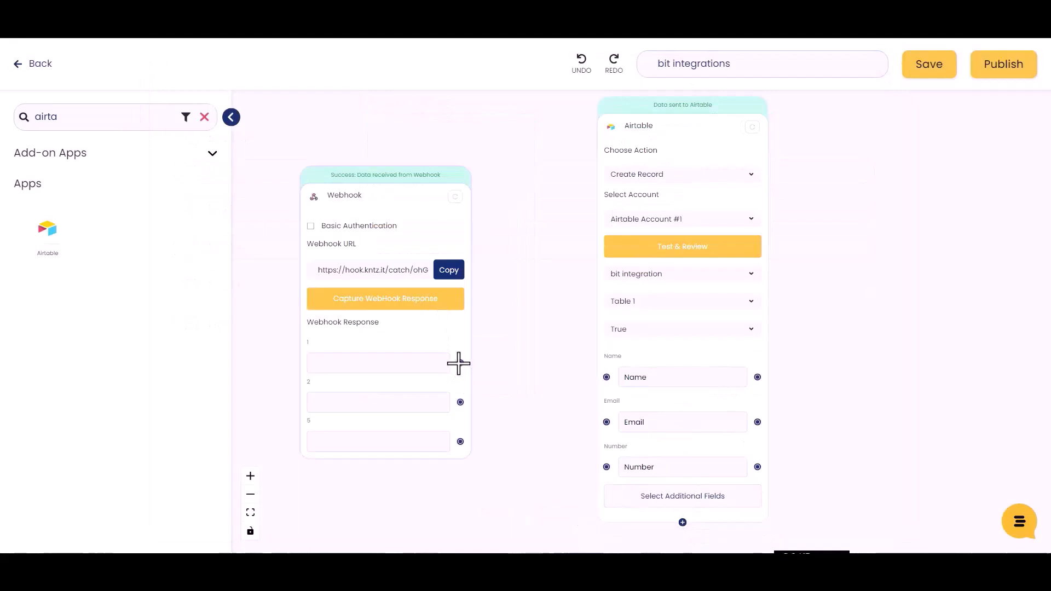
pyautogui.moveTo(458, 363); pyautogui.dragTo(607, 377)
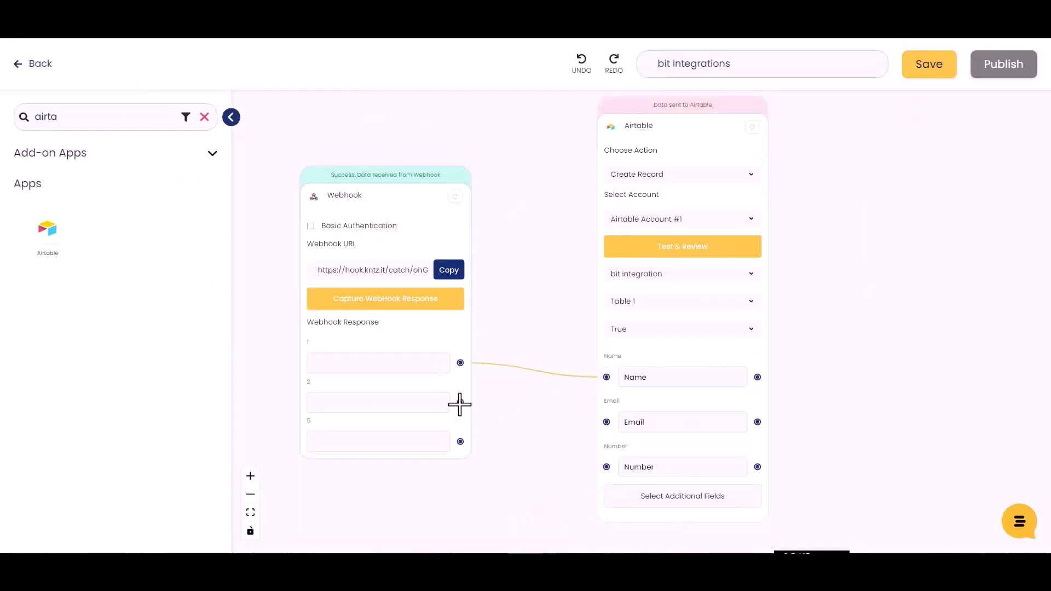
pyautogui.moveTo(459, 405); pyautogui.dragTo(483, 412)
pyautogui.moveTo(589, 421); pyautogui.dragTo(606, 423)
pyautogui.moveTo(459, 441); pyautogui.dragTo(606, 466)
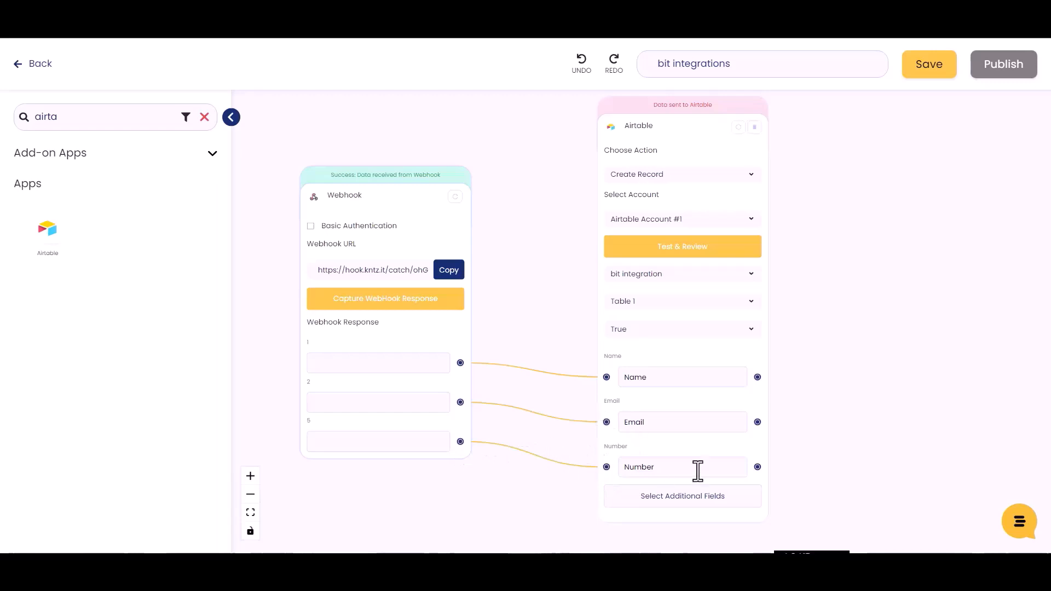
# Step: Send a test record to Airtable and save the Konnect
pyautogui.click(688, 249)
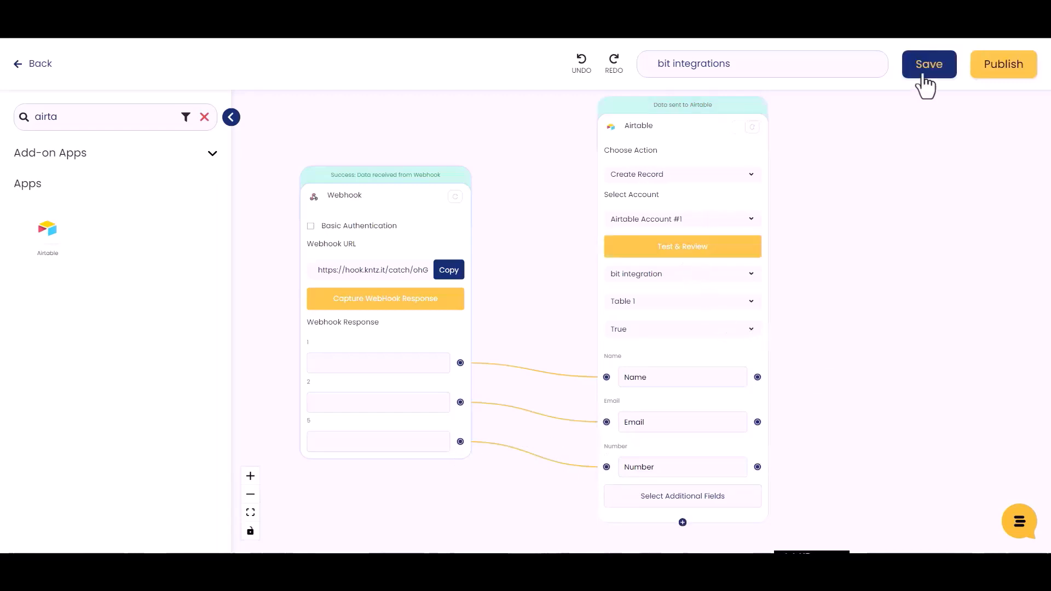
pyautogui.click(925, 76)
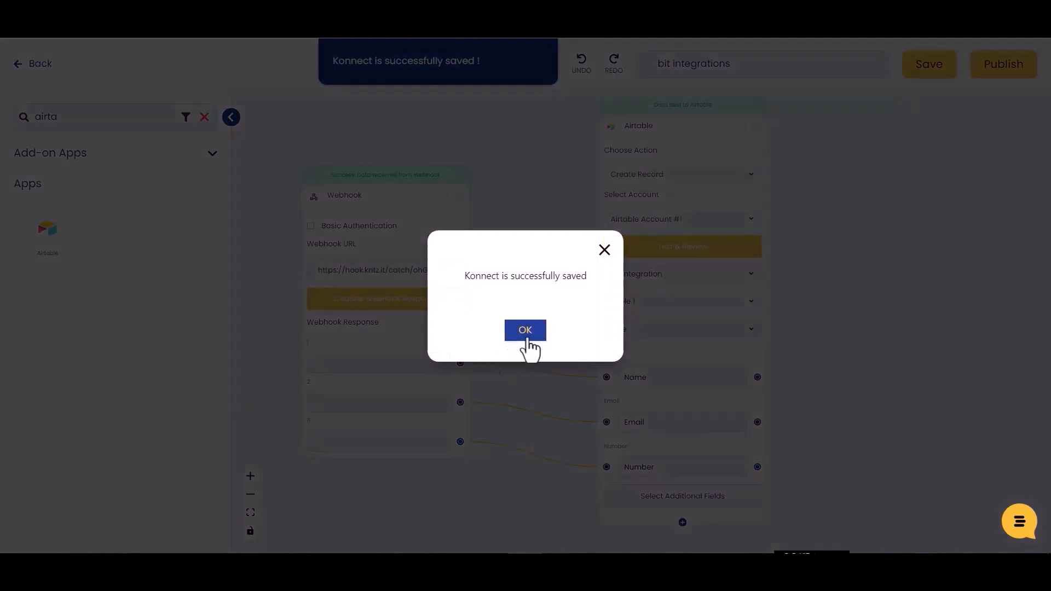
pyautogui.click(526, 334)
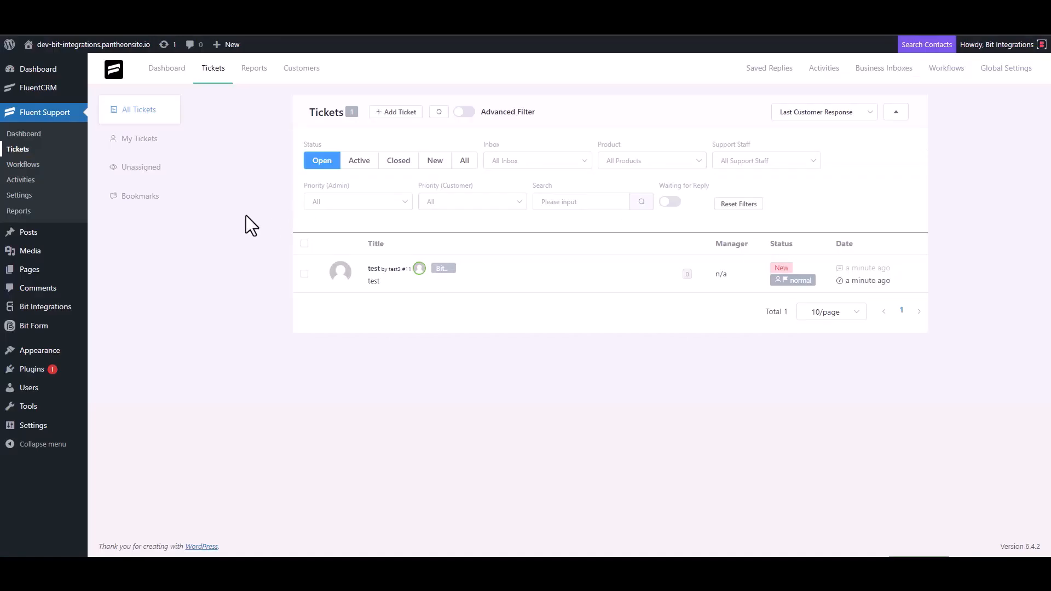
# Step: Start a new ticket, search for the contact's e-mail address, and choose to create a new contact
pyautogui.click(395, 111)
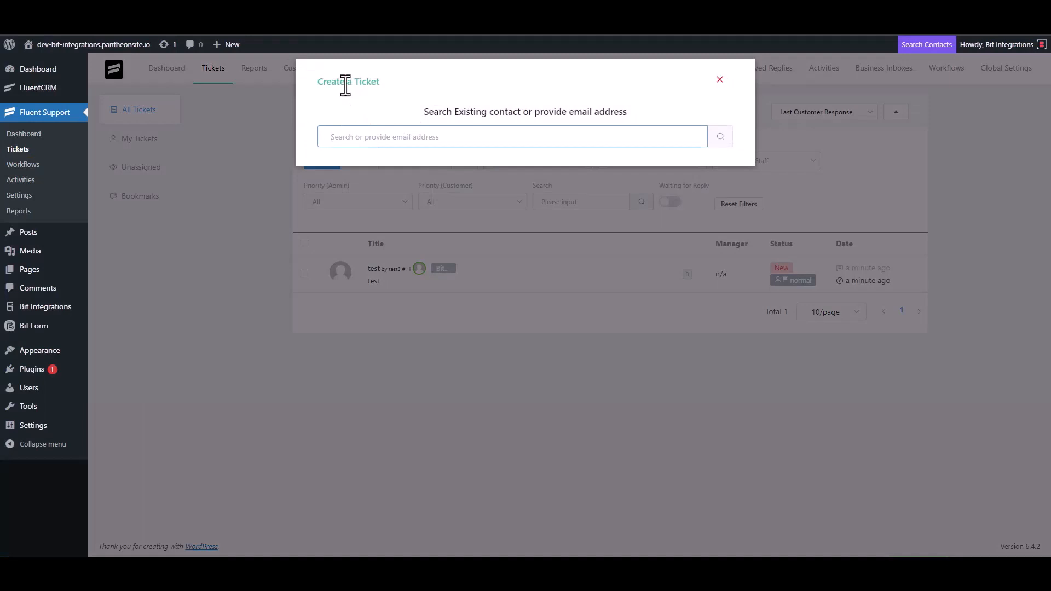
pyautogui.tripleClick(385, 135)
pyautogui.click(422, 143)
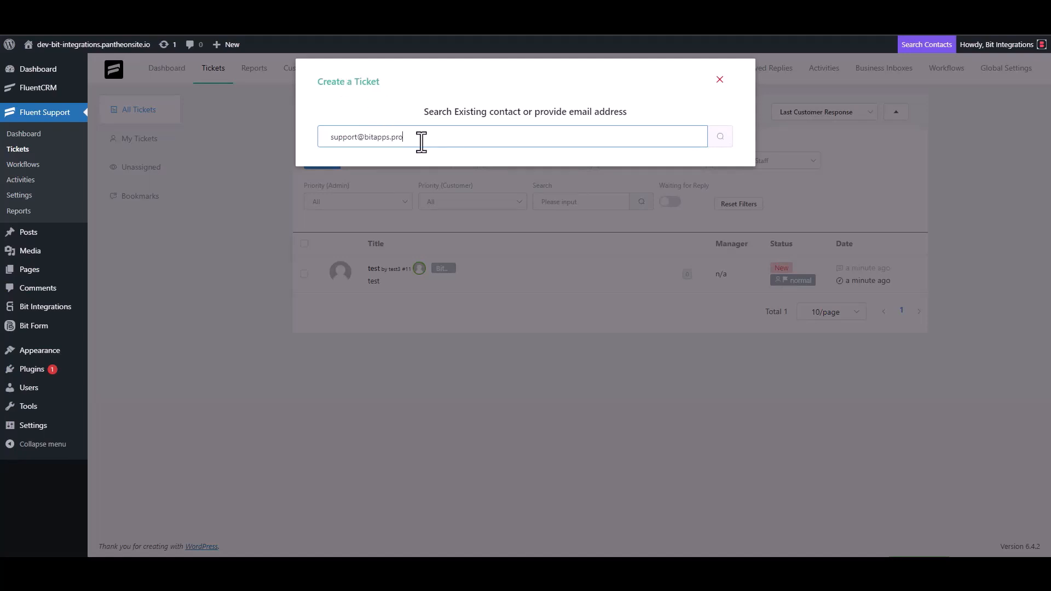
pyautogui.click(718, 139)
pyautogui.click(377, 214)
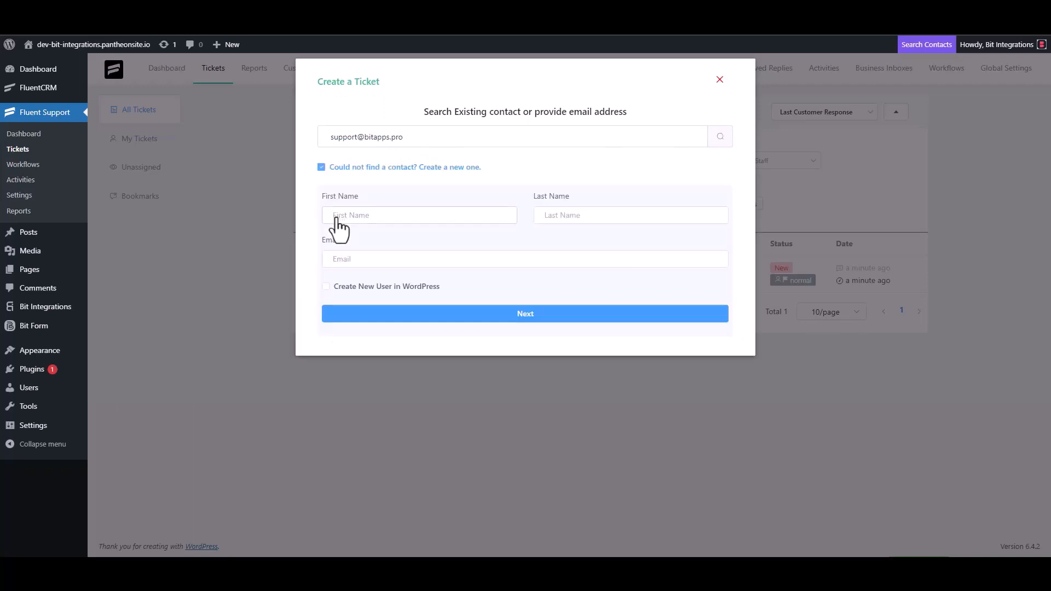
# Step: Enter 'Bit Integrations' as the new contact's first name and fill in the contact's e-mail
pyautogui.click(338, 217)
pyautogui.write('Bit ')
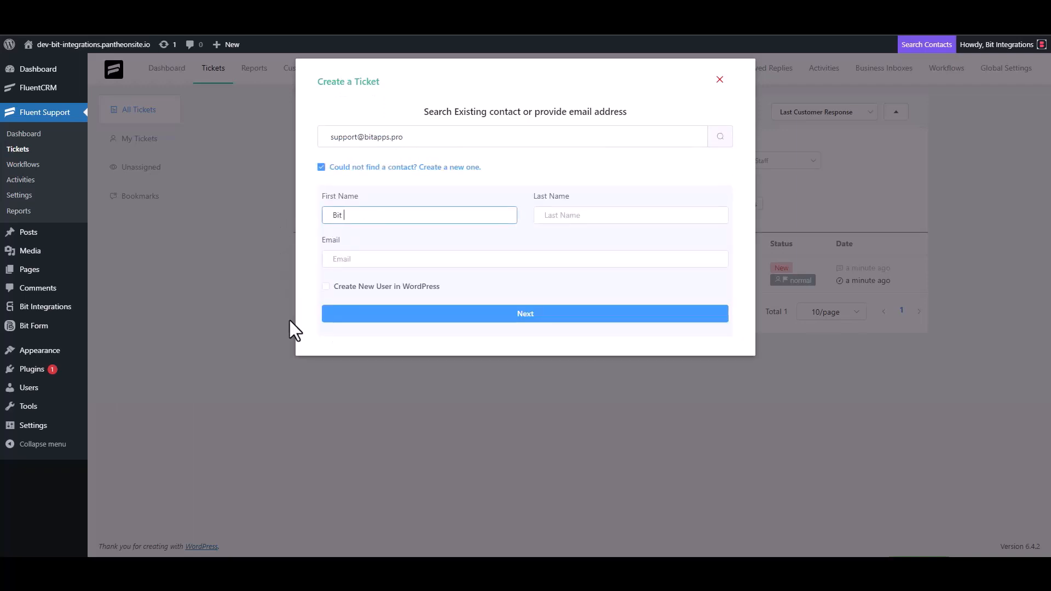
pyautogui.write('Integrations')
pyautogui.click(365, 259)
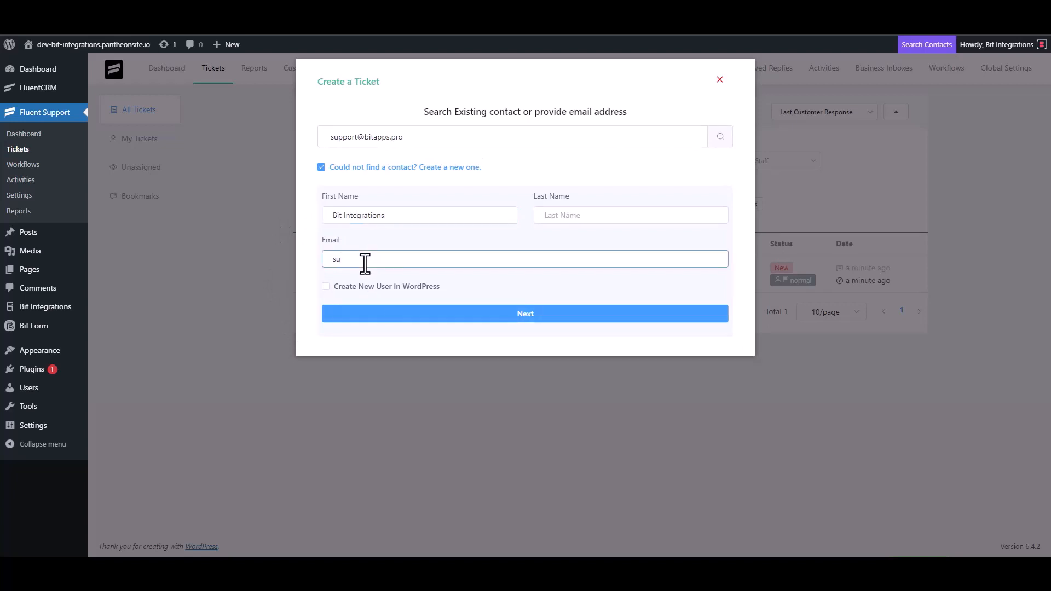
# Step: Continue to the ticket form and set the subject to 'Bit Integrations', clearing earlier test text
pyautogui.click(527, 315)
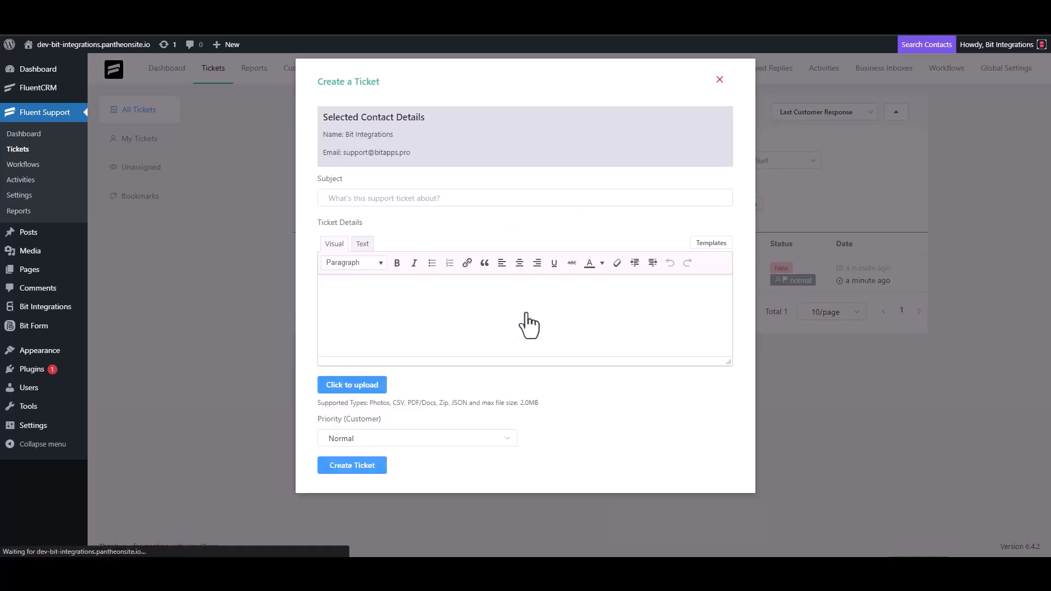
pyautogui.click(540, 195)
pyautogui.write('test')
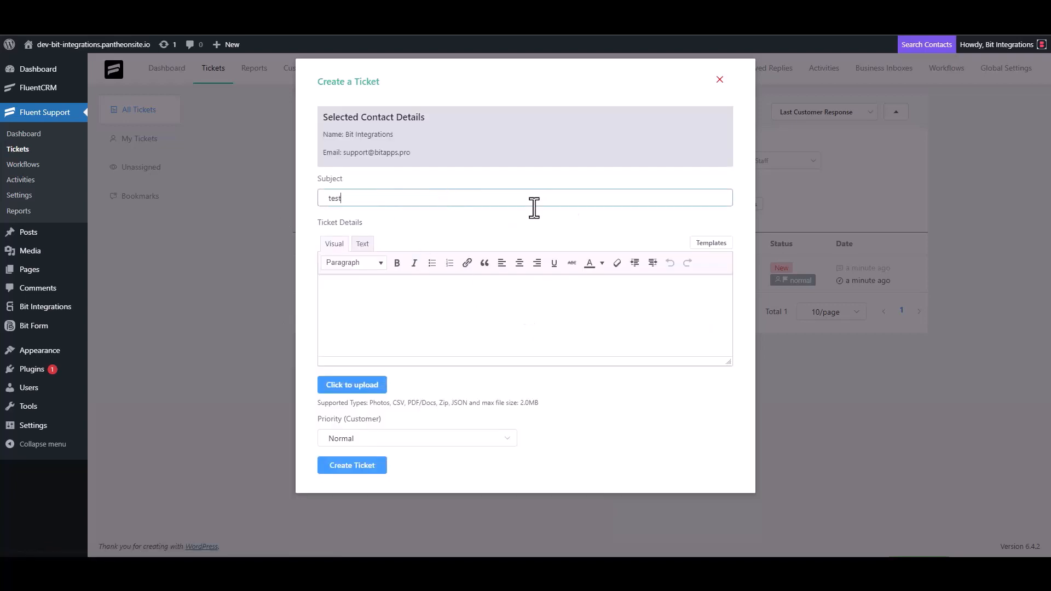
pyautogui.click(363, 310)
pyautogui.write('t')
pyautogui.doubleClick(347, 197)
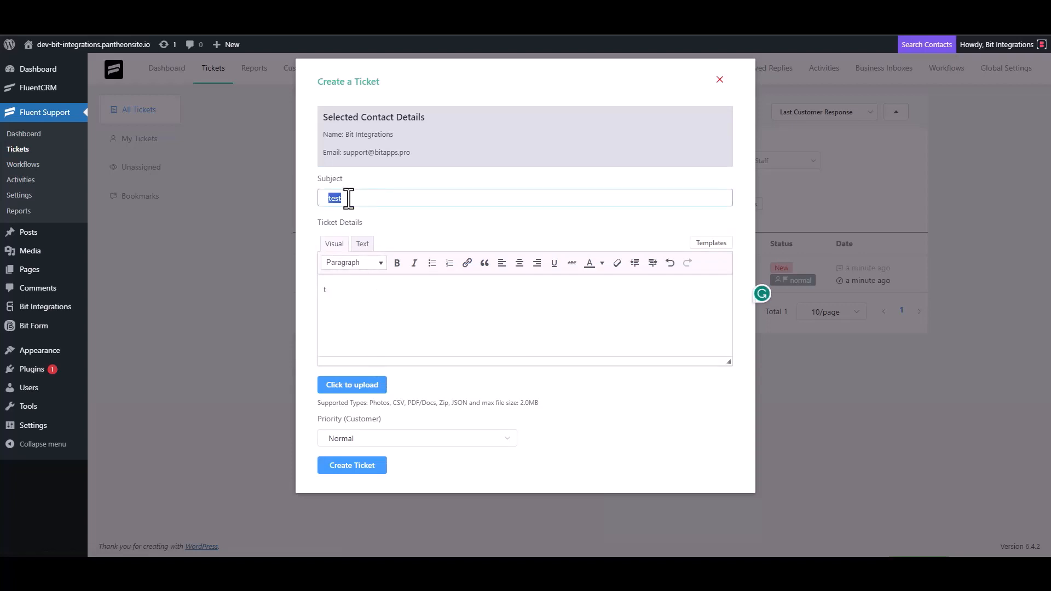
pyautogui.press('BackSpace')
pyautogui.click(347, 305)
pyautogui.press('BackSpace')
pyautogui.click(536, 192)
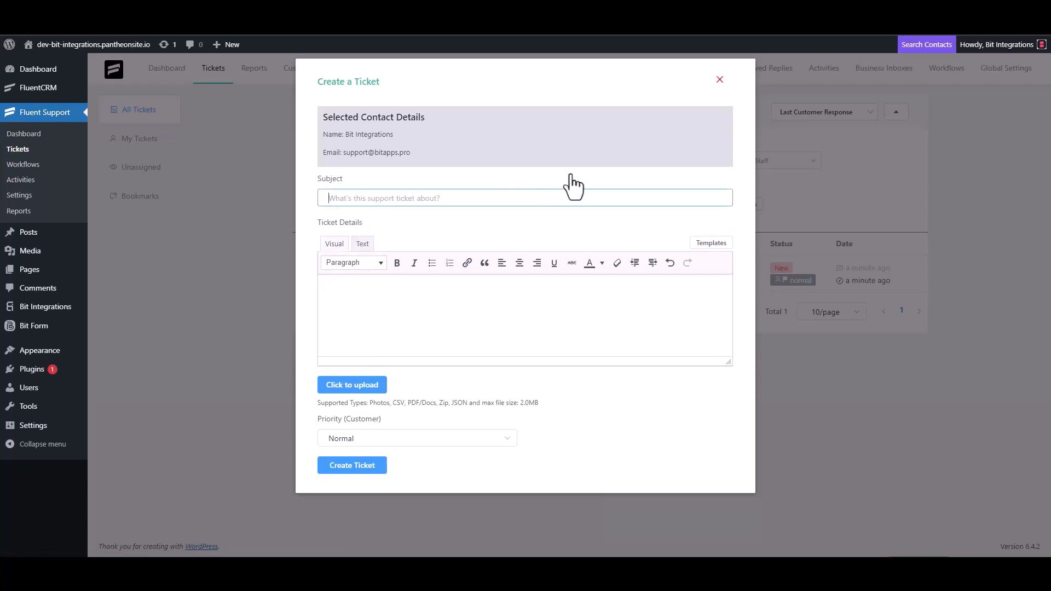
pyautogui.write('Bit Integrations')
# Step: Copy the subject 'Bit Integrations' into the ticket details and submit the ticket
pyautogui.tripleClick(398, 200)
pyautogui.hotkey('ctrl', 'c')
pyautogui.click(375, 288)
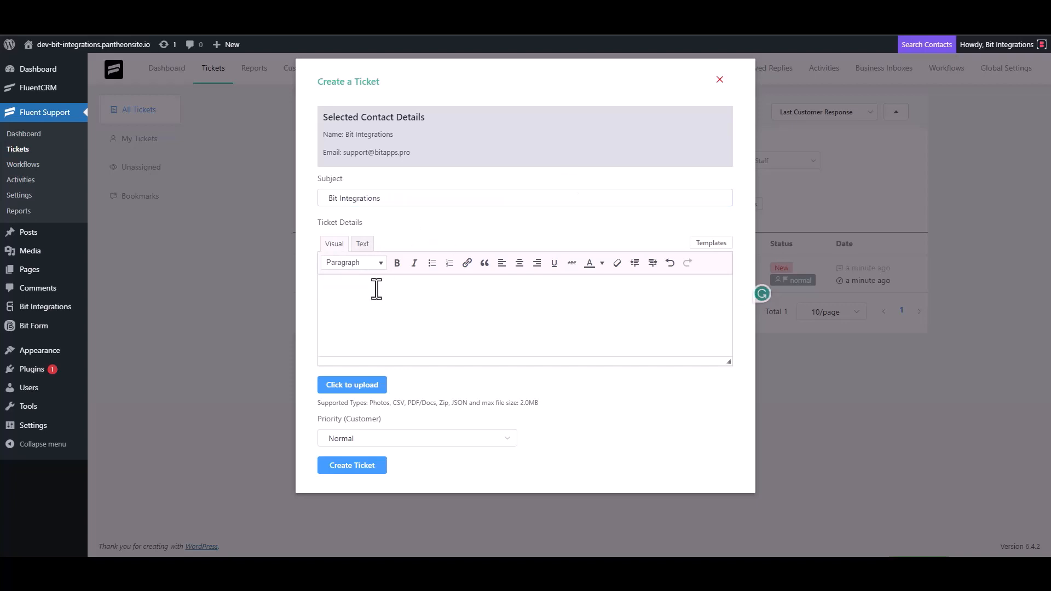
pyautogui.hotkey('ctrl', 'v')
pyautogui.click(376, 469)
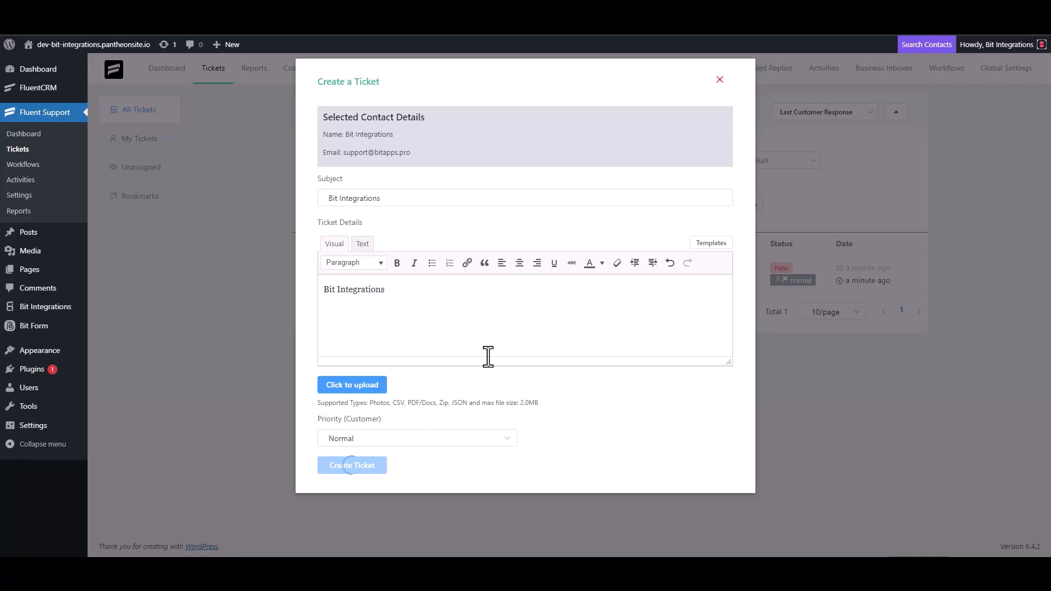